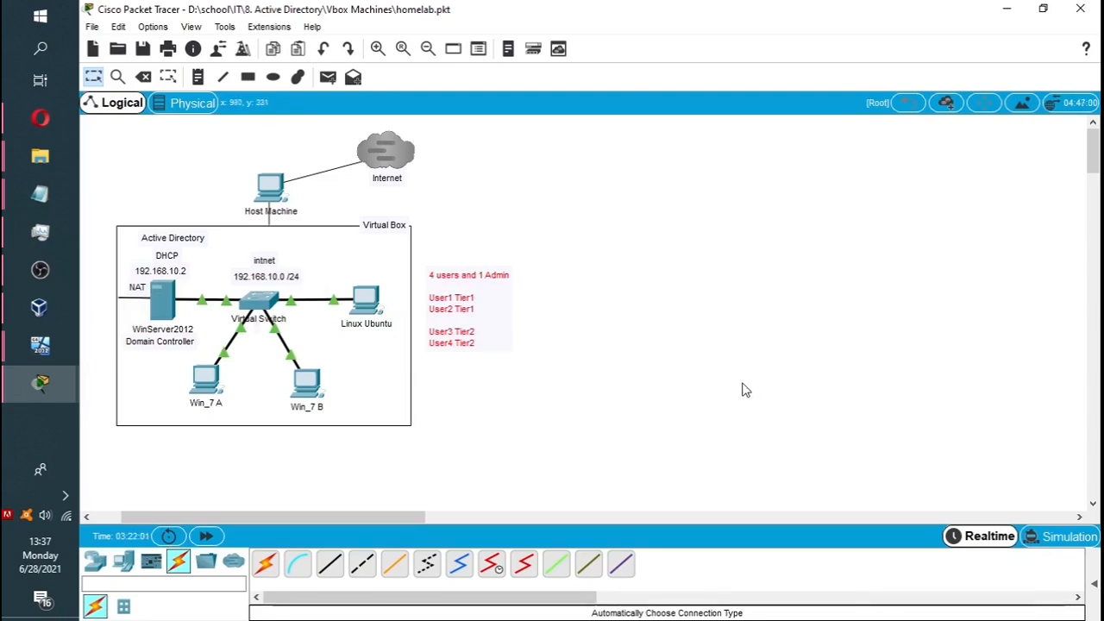
Bring VirtualBox Manager to the front over the Packet Tracer homelab diagram.
left_click(39, 308)
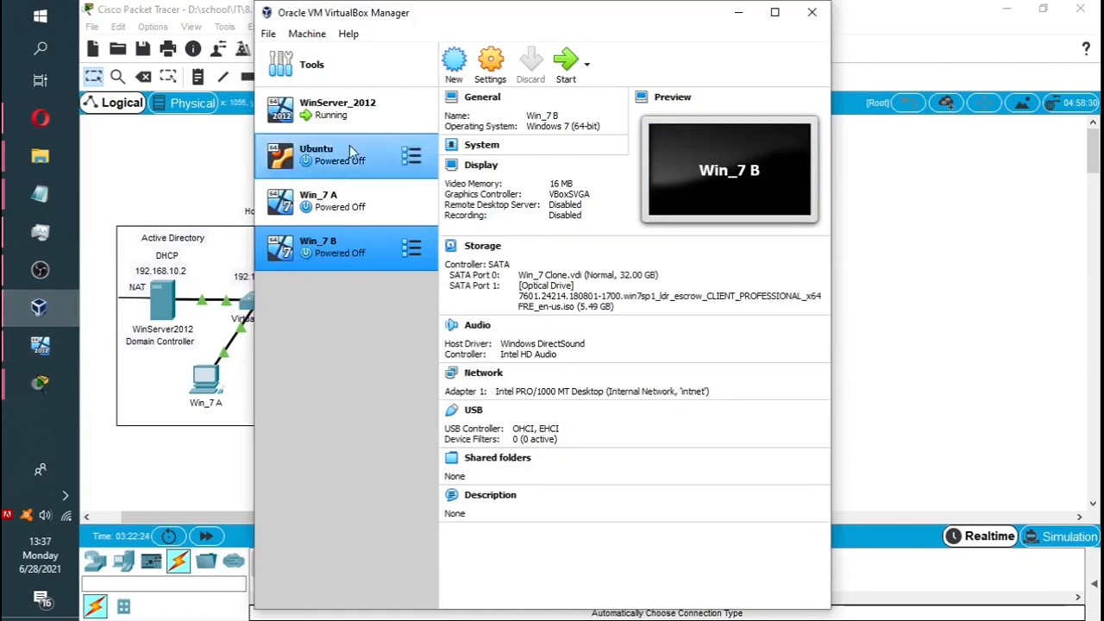
Switch to the running WinServer_2012 VM window and shift it slightly right.
left_click(58, 351)
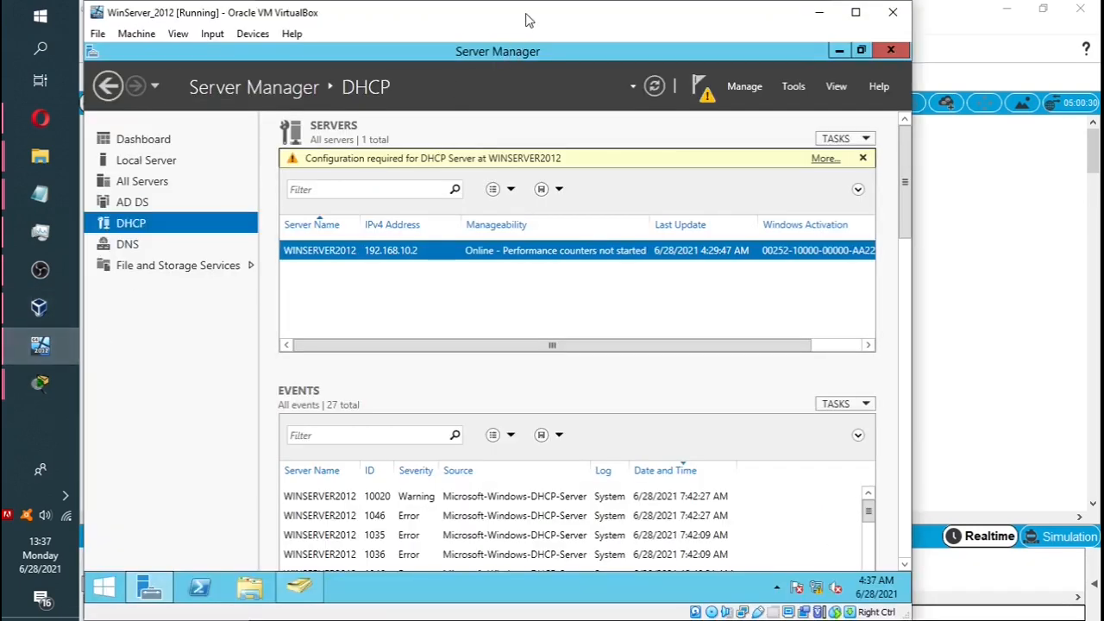
left_click_drag(529, 22, 575, 22)
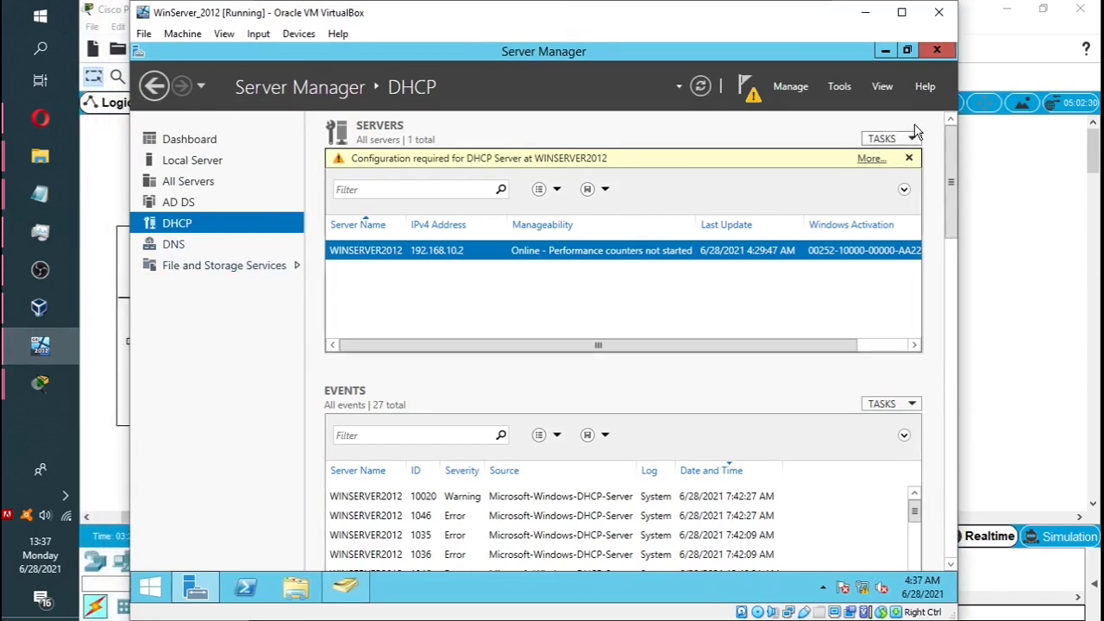
Launch Active Directory Users and Computers from Tools and start a new user in HOMELAB.COM/Users.
left_click(846, 88)
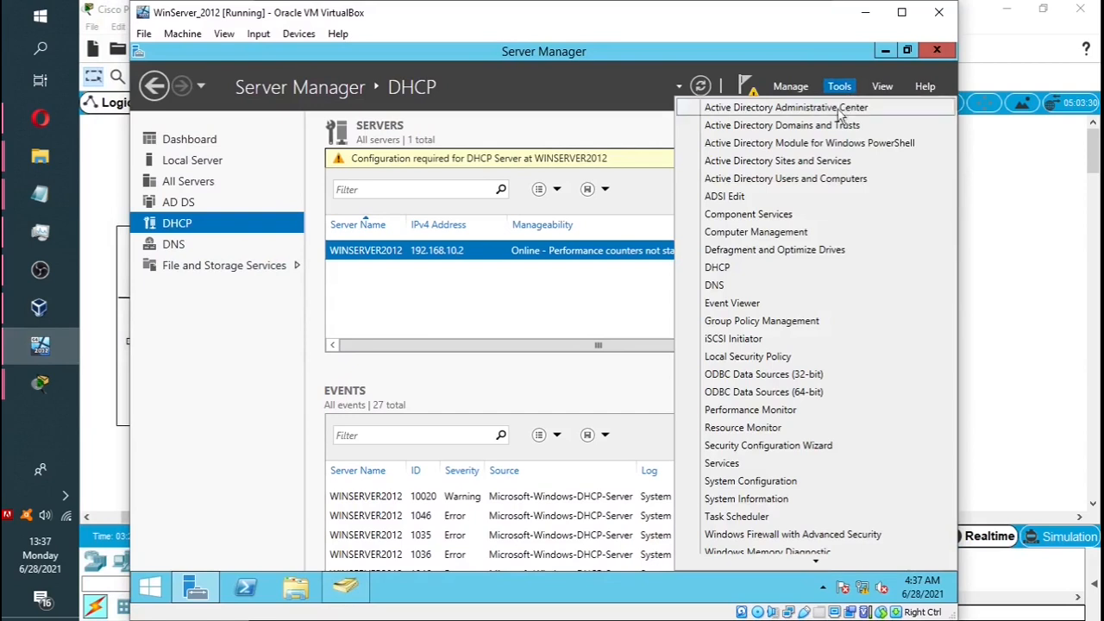
left_click(815, 179)
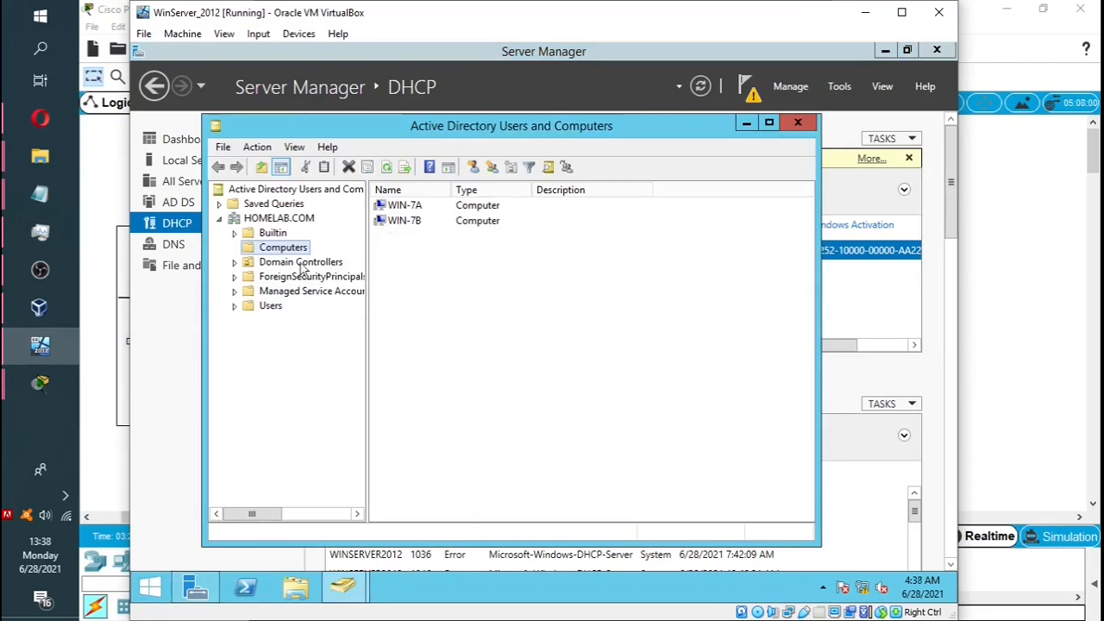
left_click(254, 311)
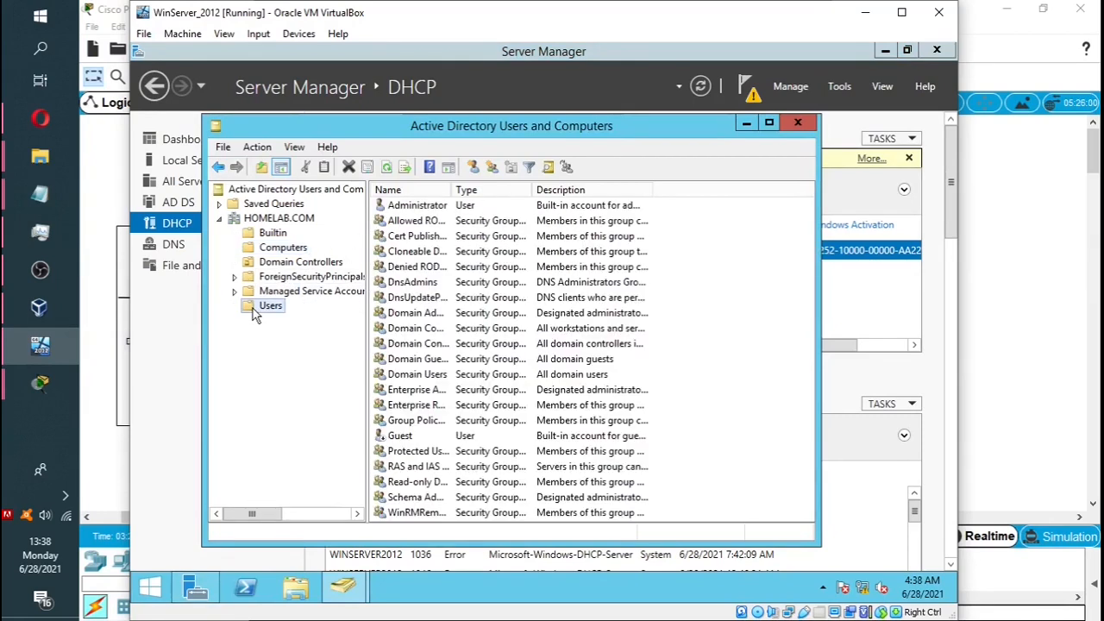
right_click(255, 312)
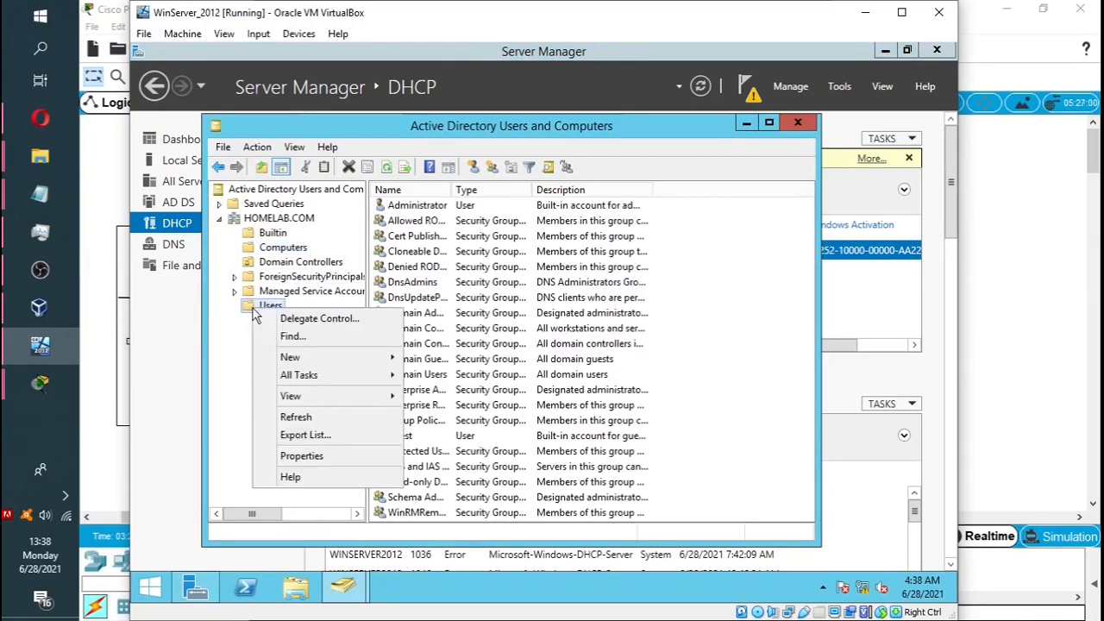
mouse_move(302, 358)
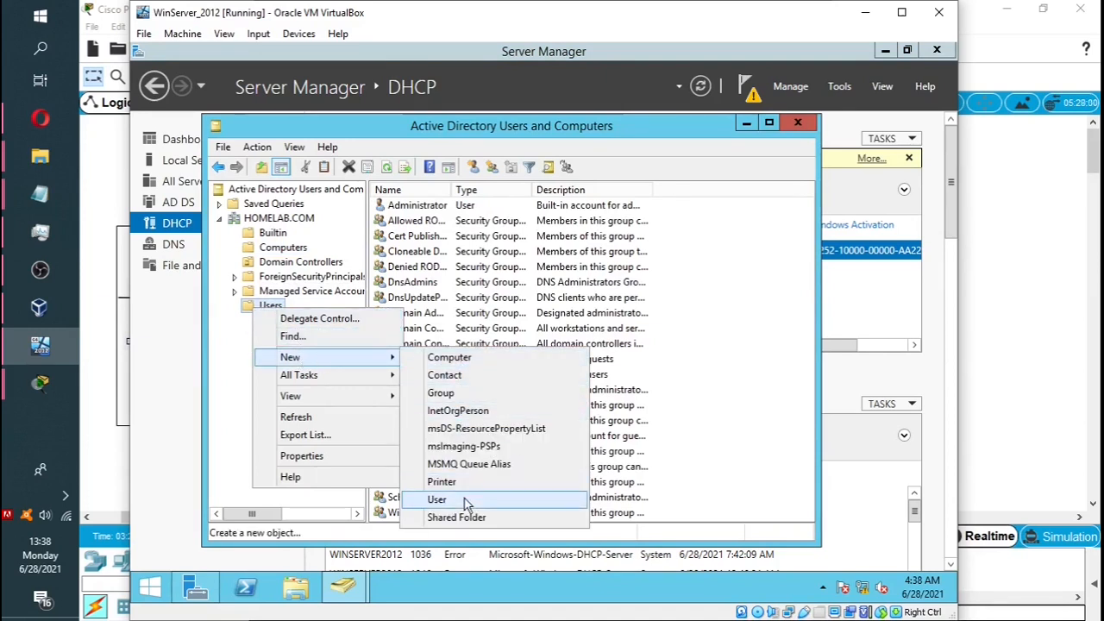
left_click(438, 500)
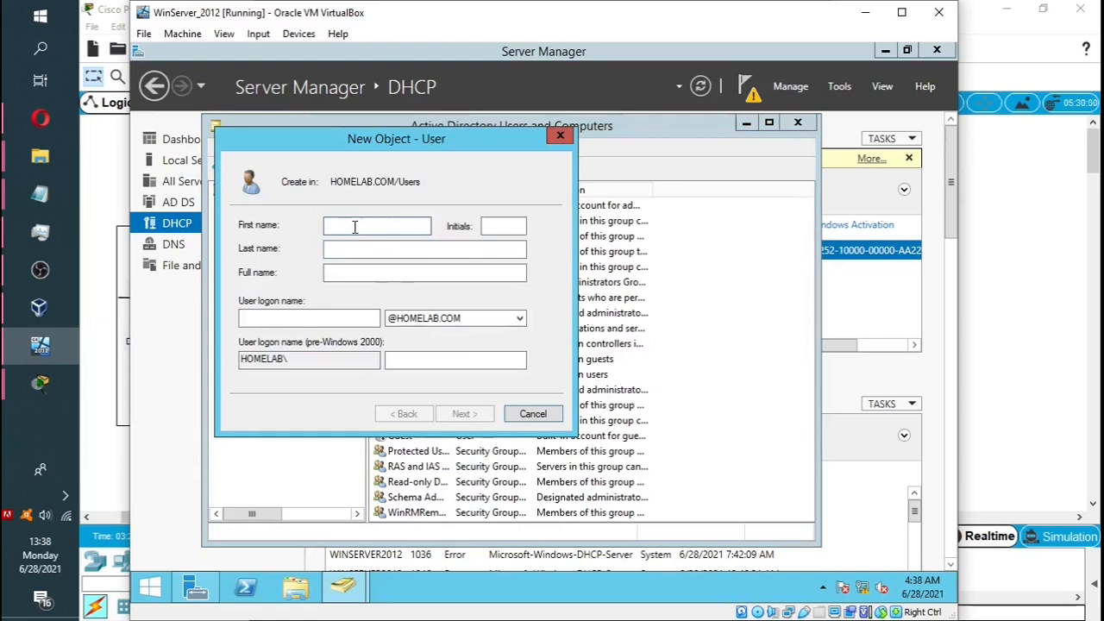
Rearrange the server VM, VirtualBox Manager and diagram windows, bringing the server VM back to front.
left_click_drag(384, 20, 690, 18)
left_click(363, 15)
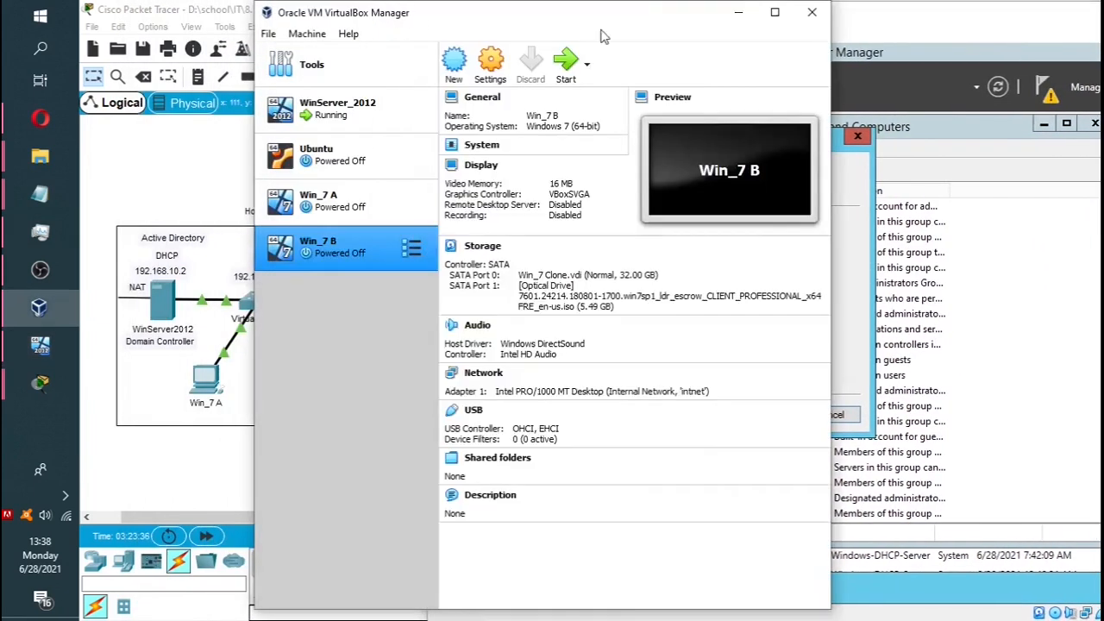
left_click(738, 15)
left_click_drag(615, 16, 671, 20)
left_click(420, 305)
left_click(54, 341)
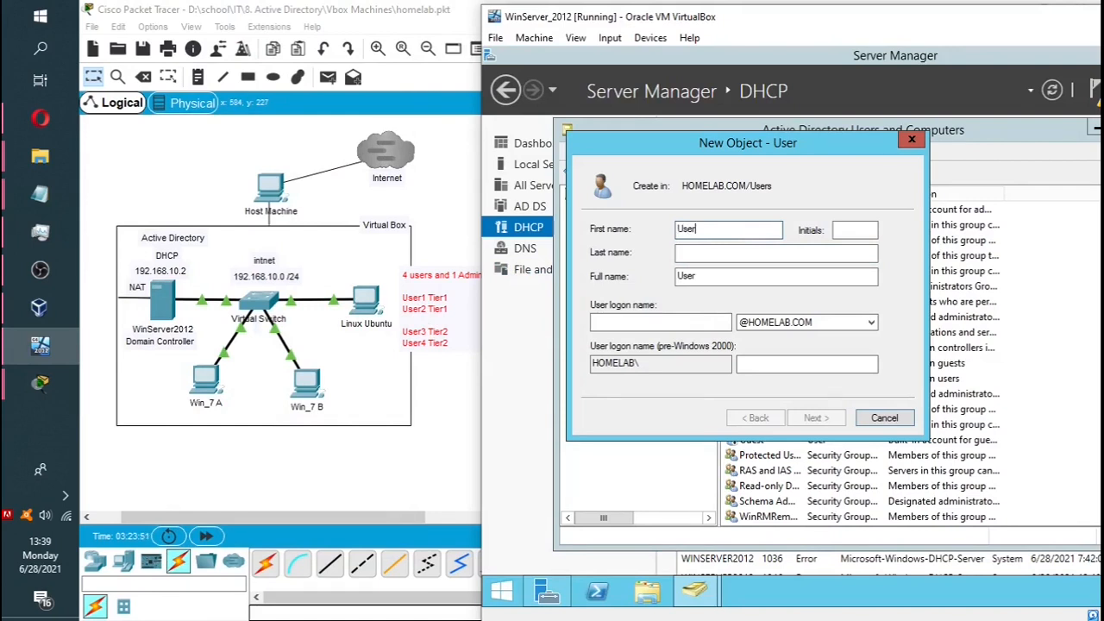
Fill in first name User1, last name Tier1 and logon name u1t1 in the new-user form.
key("Tab")
key("Tab")
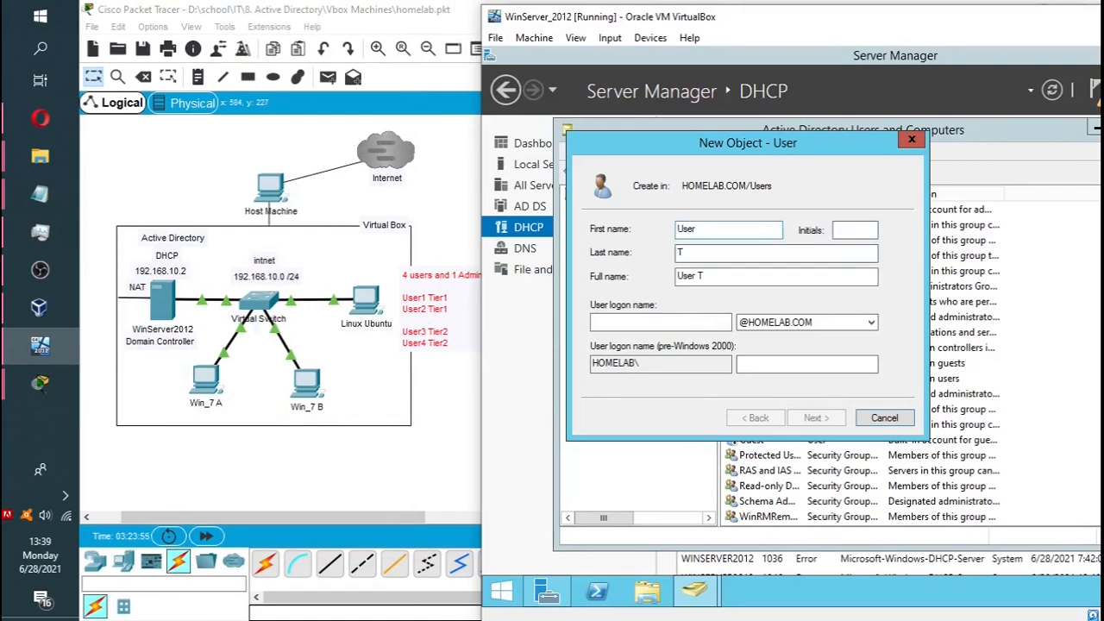
type("TIER")
key("BackSpace")
key("BackSpace")
key("BackSpace")
left_click(717, 226)
type("1")
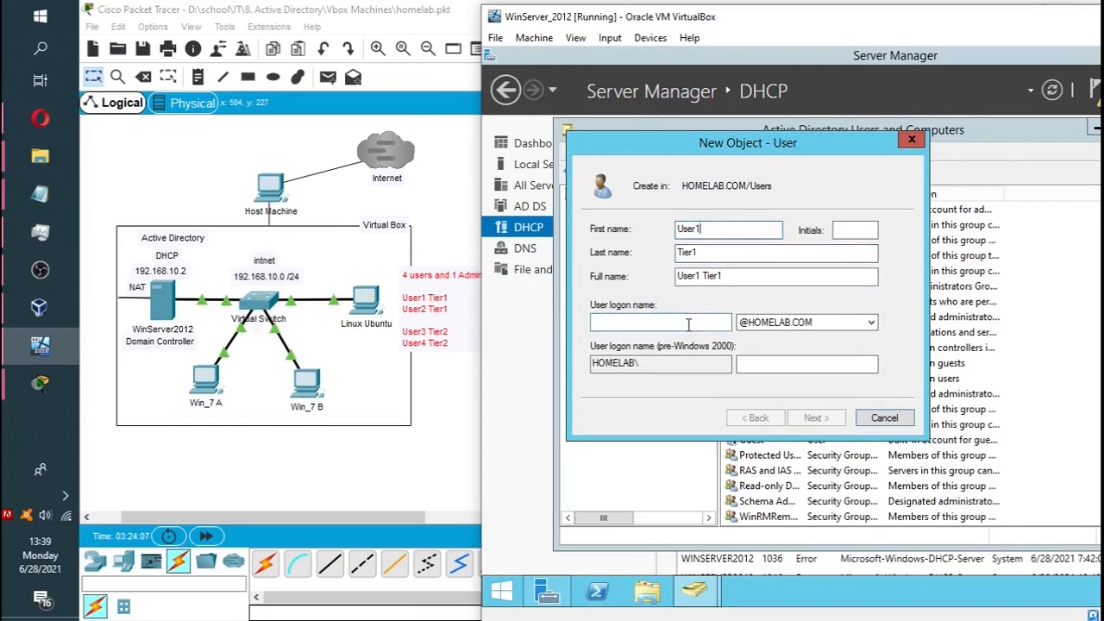
left_click(660, 322)
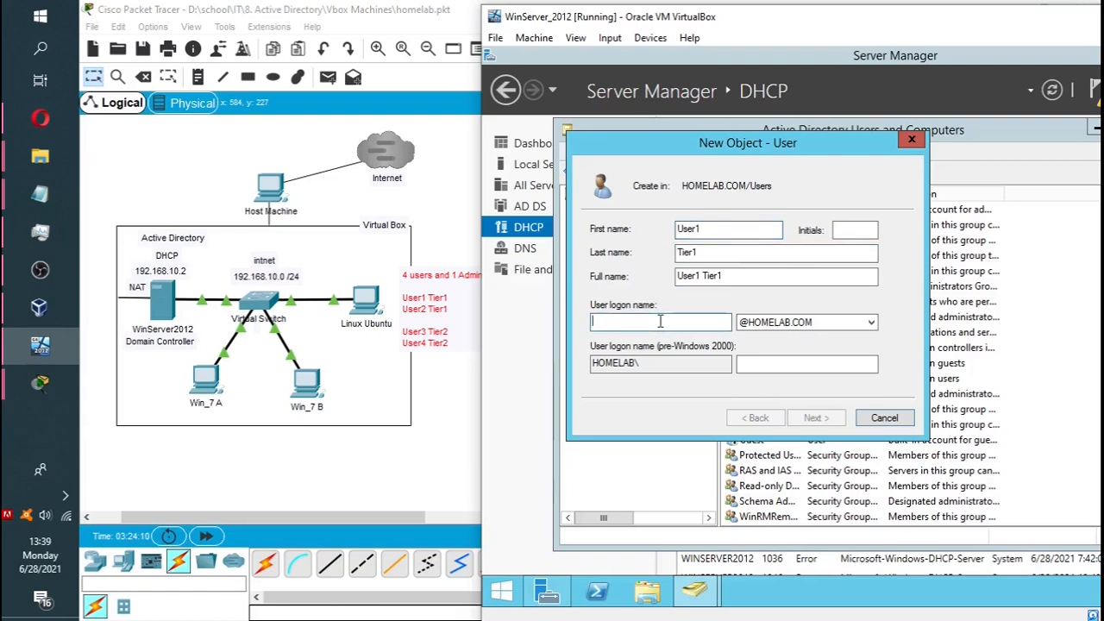
type("us")
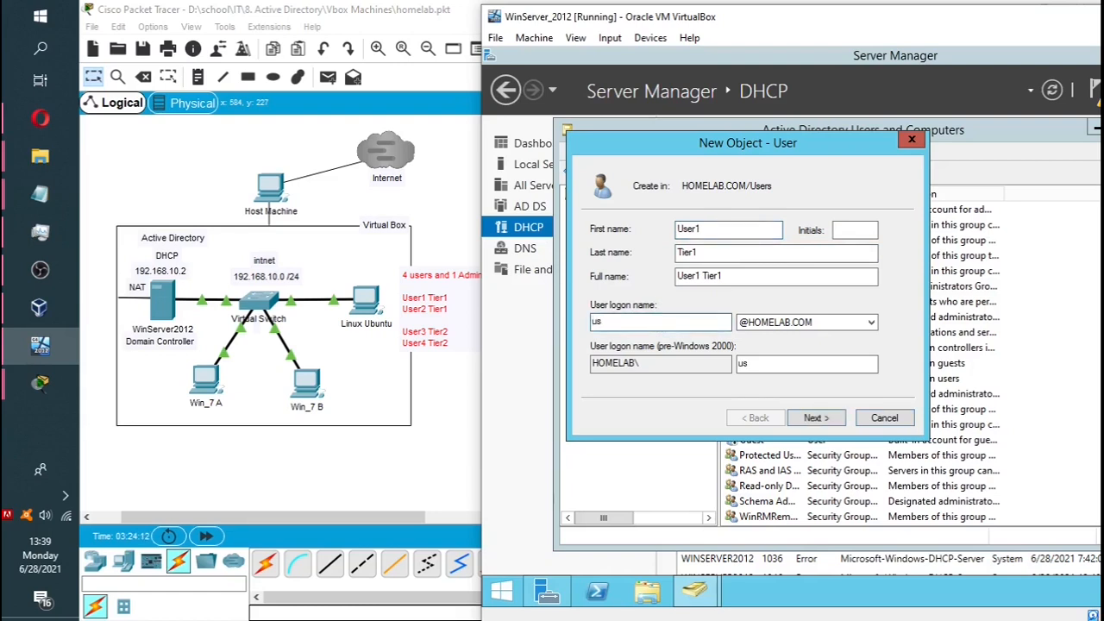
type("t1")
left_click(38, 190)
left_click(162, 263)
left_click(393, 193)
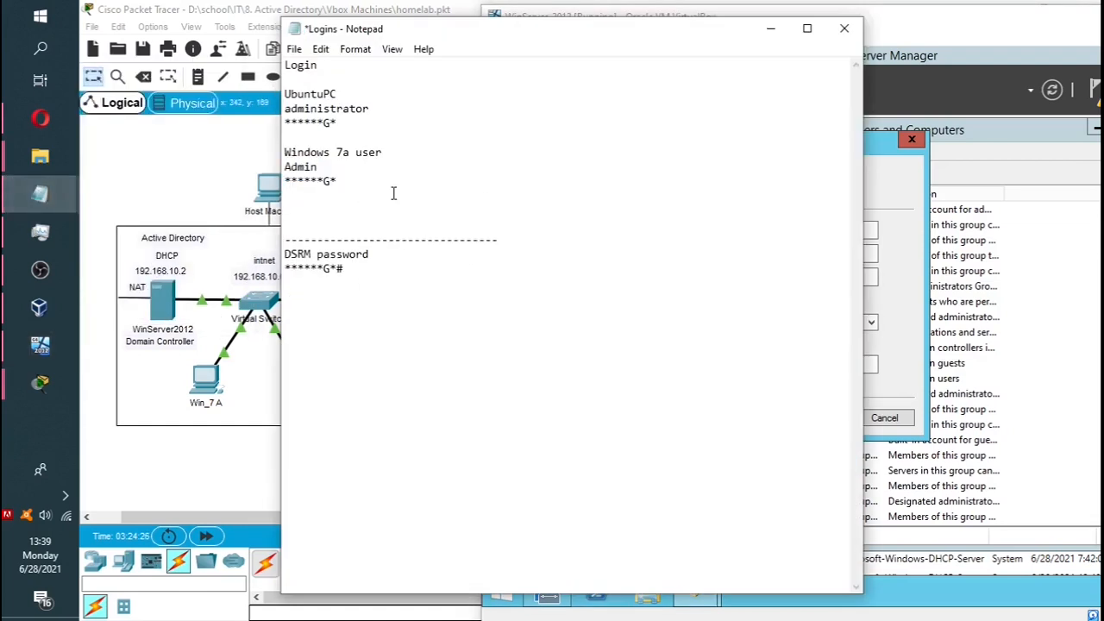
key("Return")
type("user1 tier")
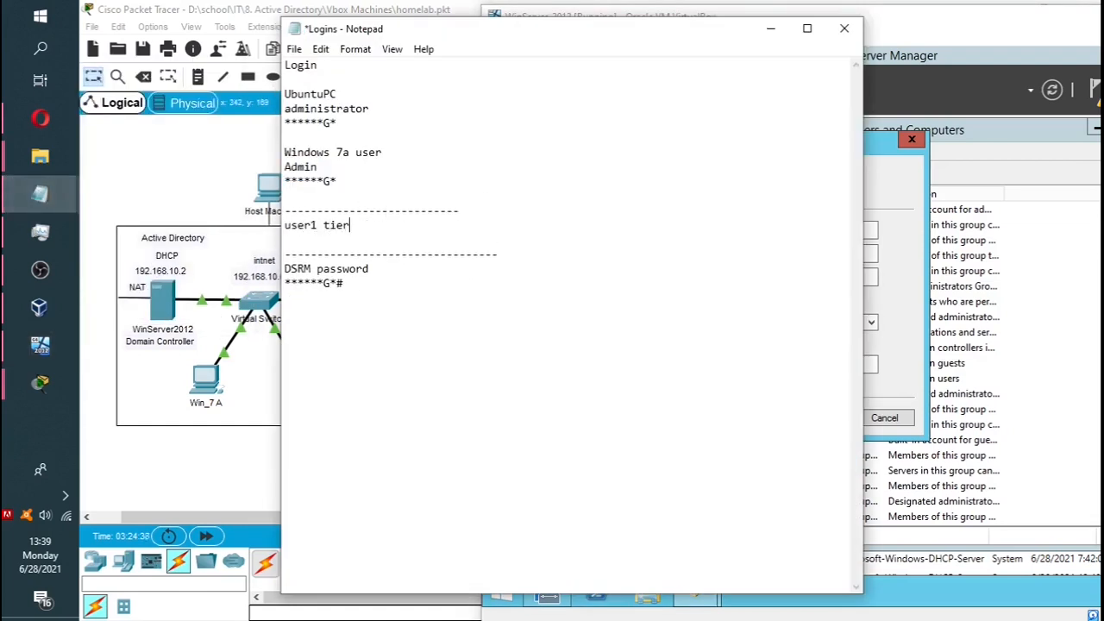
type("1")
key("Return")
type("usename: u1t1")
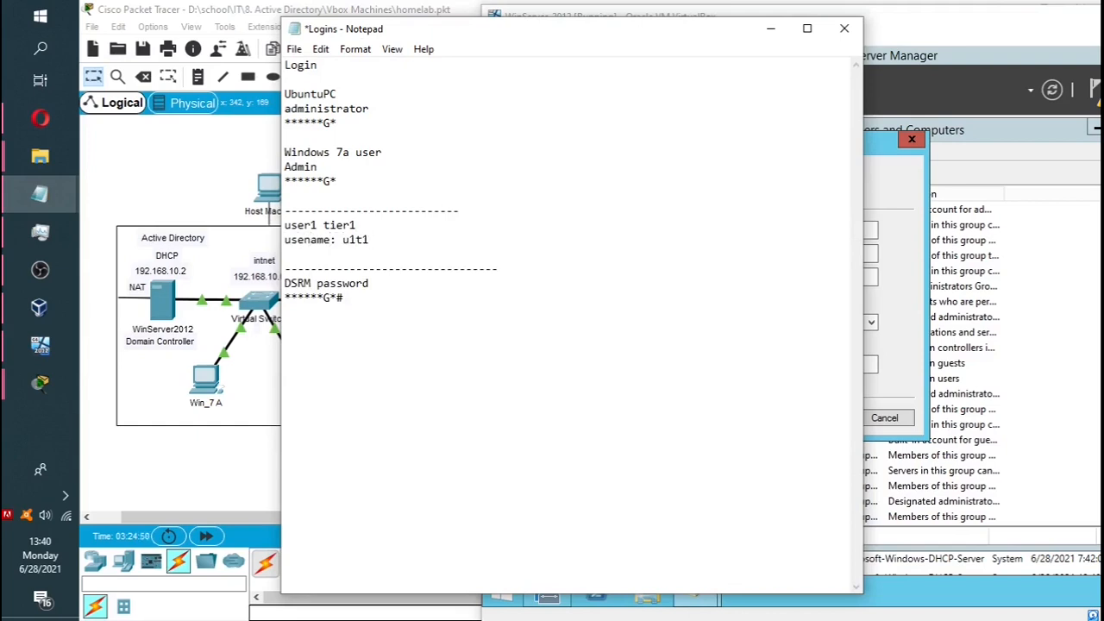
type("@homelab.com")
key("Return")
type("passw")
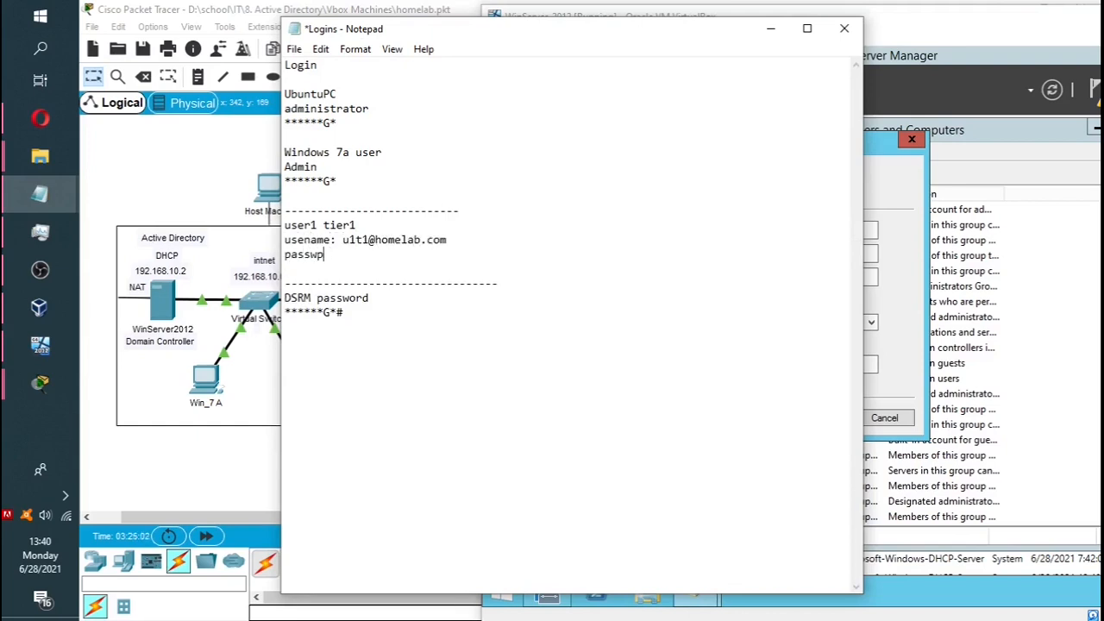
type("ord:")
Correct the 'usename' label typo and fill in the user1 password.
key("Up")
key("Left")
key("Left")
type("r")
key("Down")
key("Right")
key("Up")
key("Left")
key("BackSpace")
key("Left")
key("Left")
key("Left")
key("Left")
type("r")
key("Down")
key("Right")
key("Right")
key("Right")
key("Right")
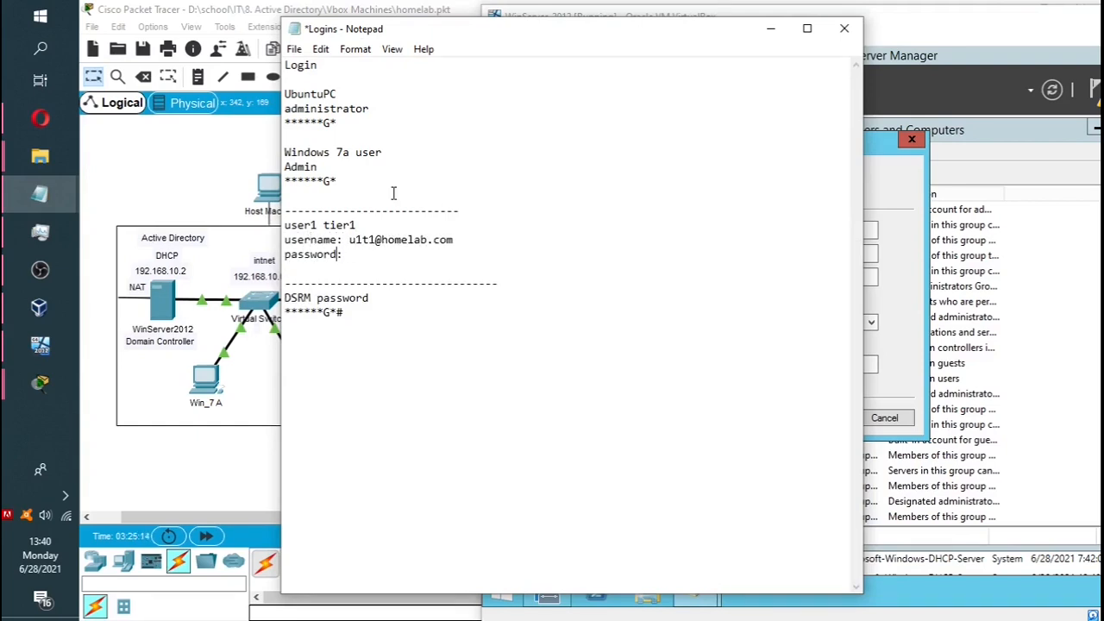
type("*******")
Copy the user1 credential block and paste it three more times below.
left_click_drag(285, 225, 349, 254)
key("ctrl+c")
right_click(323, 243)
left_click(302, 292)
left_click(310, 269)
key("Return")
key("ctrl+v")
key("Return")
key("ctrl+v")
key("Up")
key("Up")
key("Up")
key("Return")
key("Return")
key("ctrl+v")
key("Return")
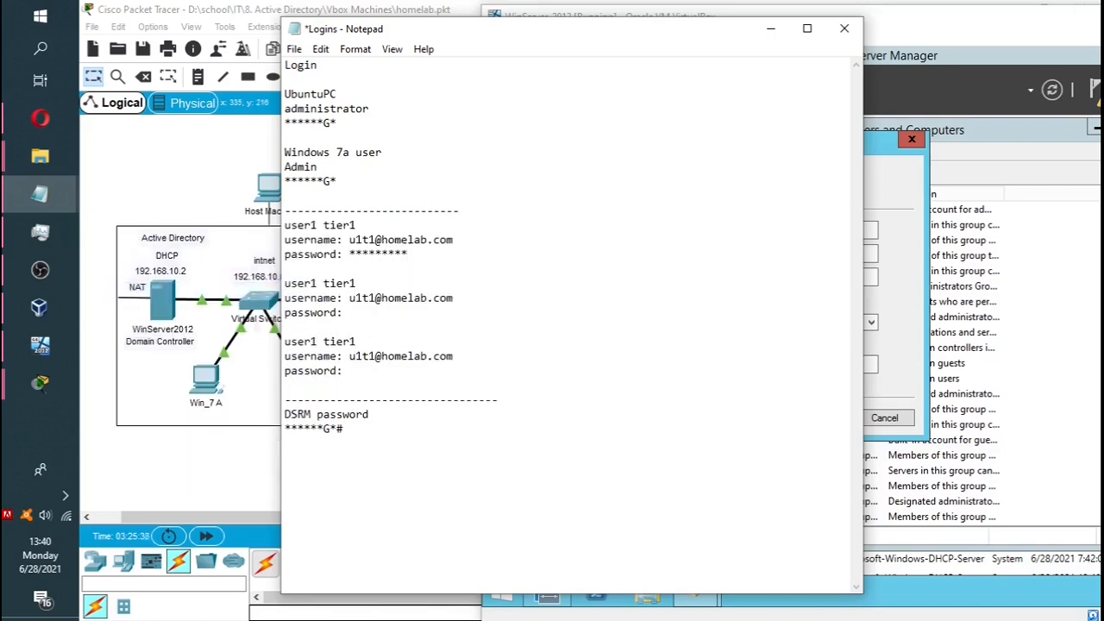
Renumber the copied headings to user2, user3 and user4, changing the later tiers to tier2.
key("Left")
key("Left")
key("Left")
key("BackSpace")
type("2")
key("Up")
key("Up")
key("Up")
key("Up")
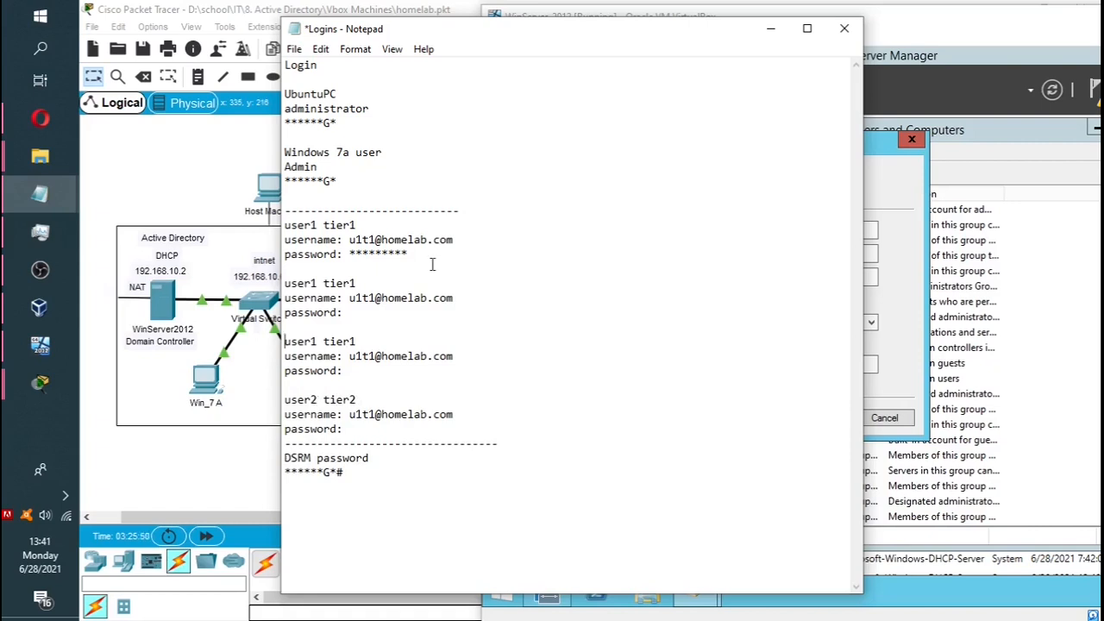
key("Left")
key("Left")
key("BackSpace")
type("3")
key("Down")
key("Down")
key("Down")
key("Down")
key("BackSpace")
type("4")
key("Right")
key("Return")
key("Up")
key("Up")
key("Up")
key("Up")
key("Up")
key("Up")
key("Up")
key("Right")
key("Right")
key("Right")
key("Right")
key("Right")
key("Right")
key("Right")
key("Right")
key("Right")
key("Right")
key("Right")
key("BackSpace")
type("2")
key("Up")
key("Up")
key("Up")
key("Up")
key("Right")
key("Right")
key("Right")
key("Right")
key("Right")
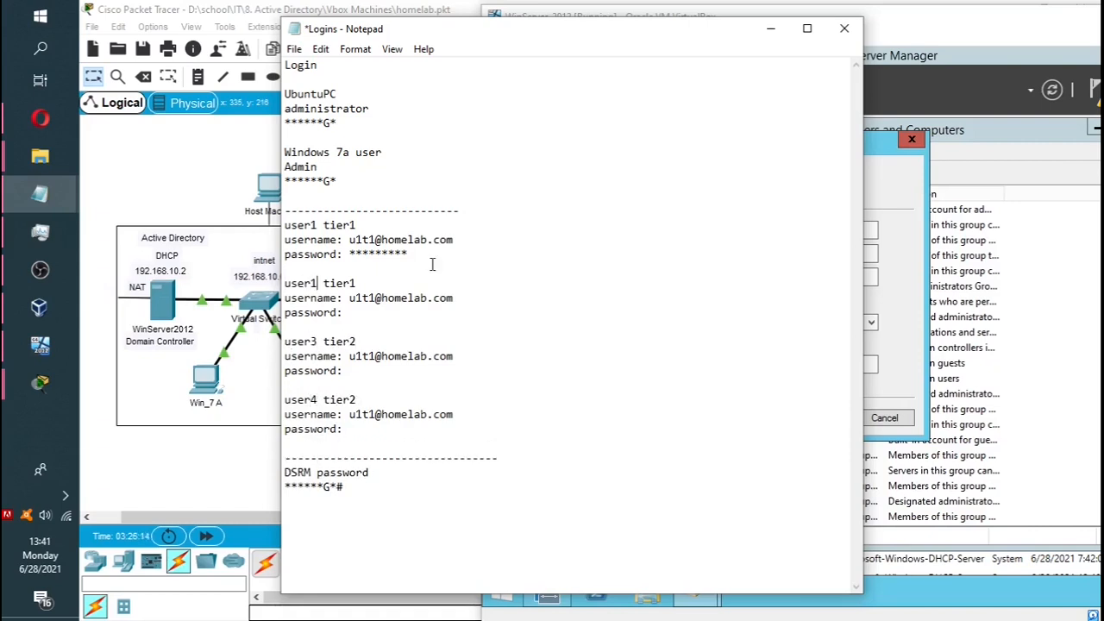
left_click(362, 298)
key("BackSpace")
type("2")
left_click(362, 355)
key("BackSpace")
type("3")
left_click(363, 420)
key("BackSpace")
type("4")
key("Right")
key("Right")
key("BackSpace")
type("2")
left_click_drag(677, 29, 509, 30)
left_click(635, 322)
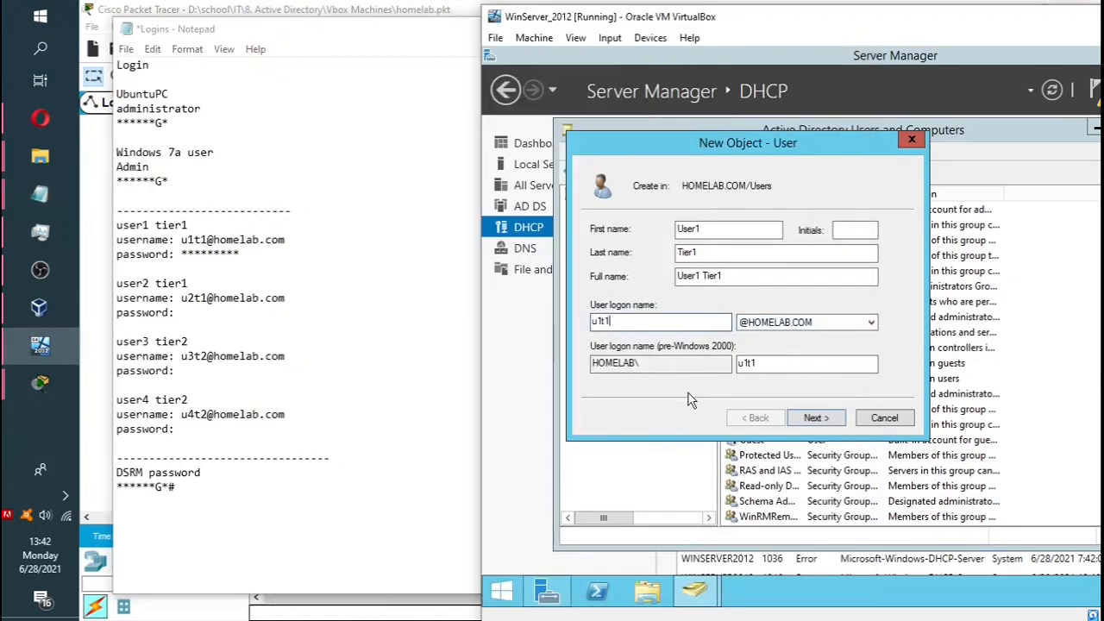
Set and confirm User1 Tier1's password, unchecking 'User must change password at next logon'.
left_click(289, 37)
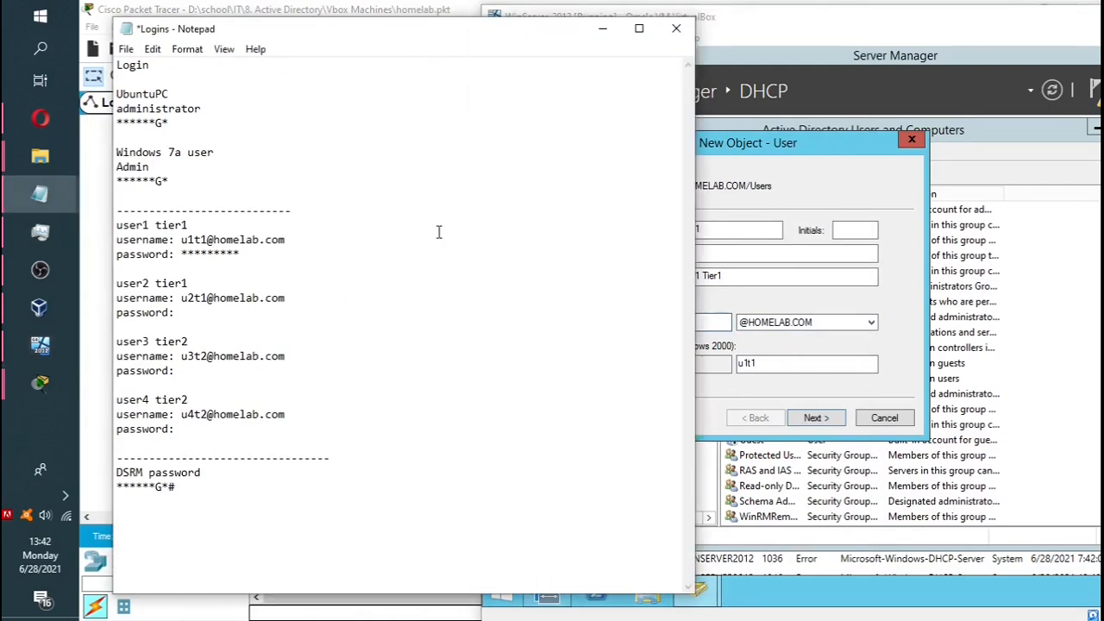
left_click(602, 28)
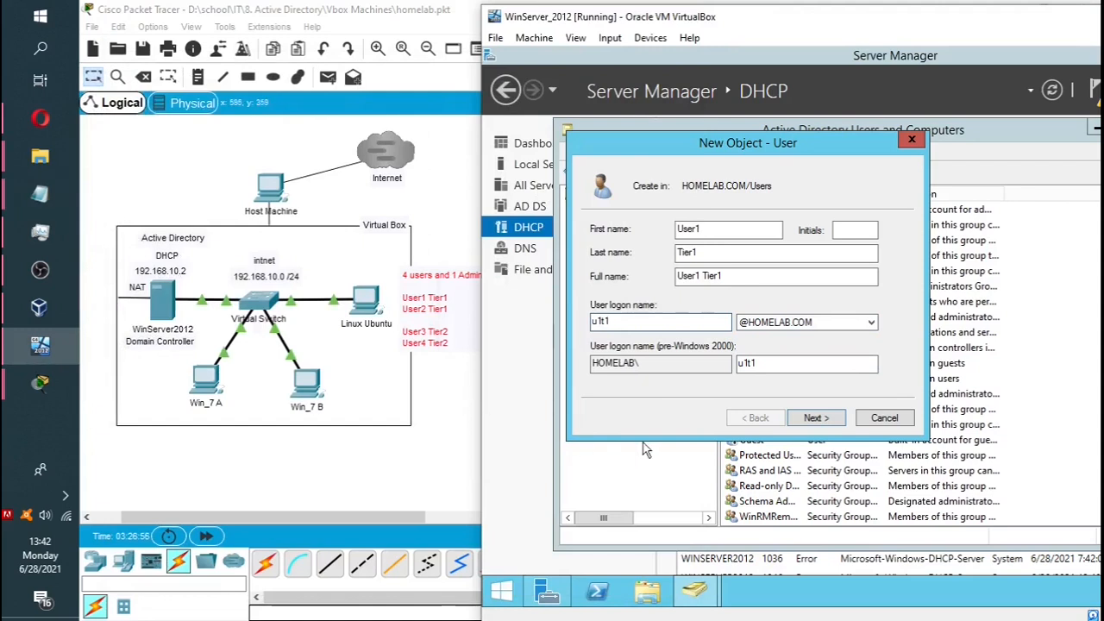
left_click(817, 418)
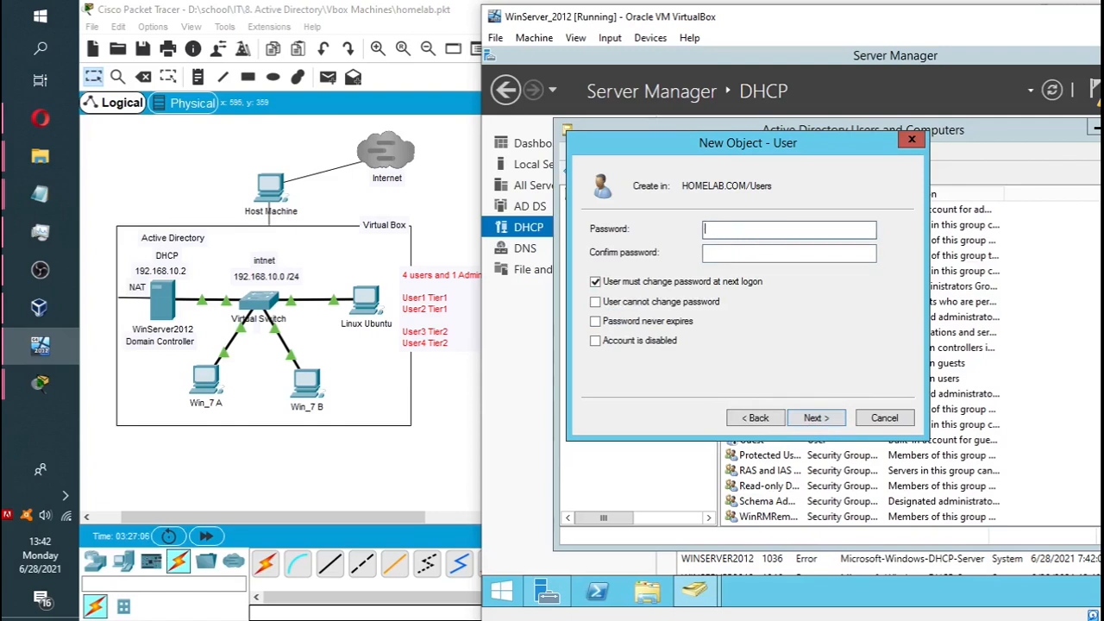
type("P@ssw0rd")
left_click(848, 257)
type("P@ssw0rd")
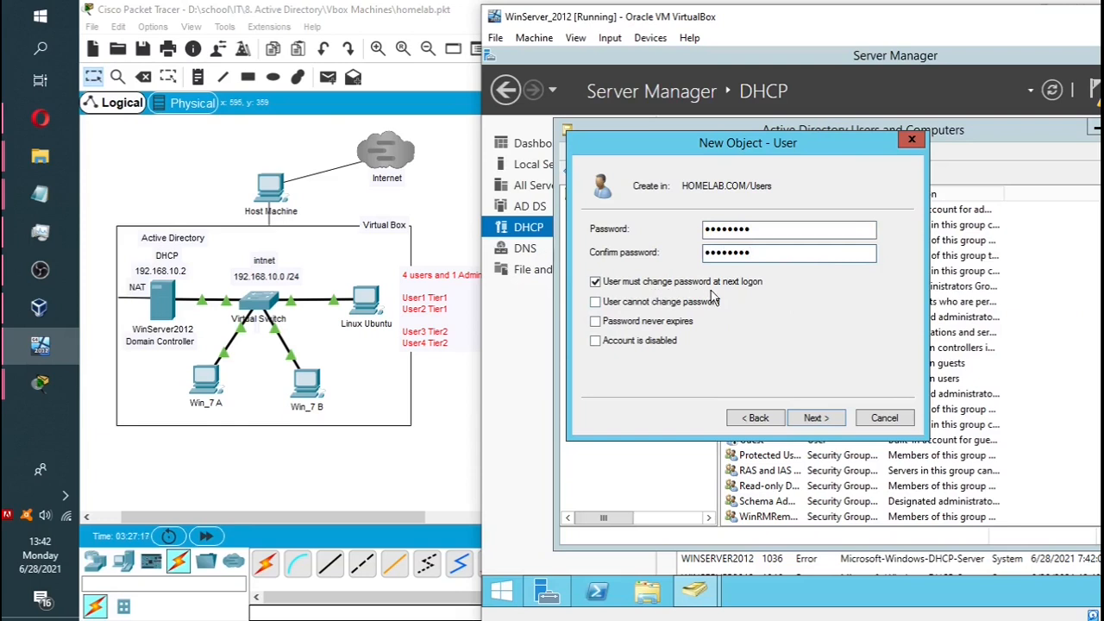
left_click(596, 343)
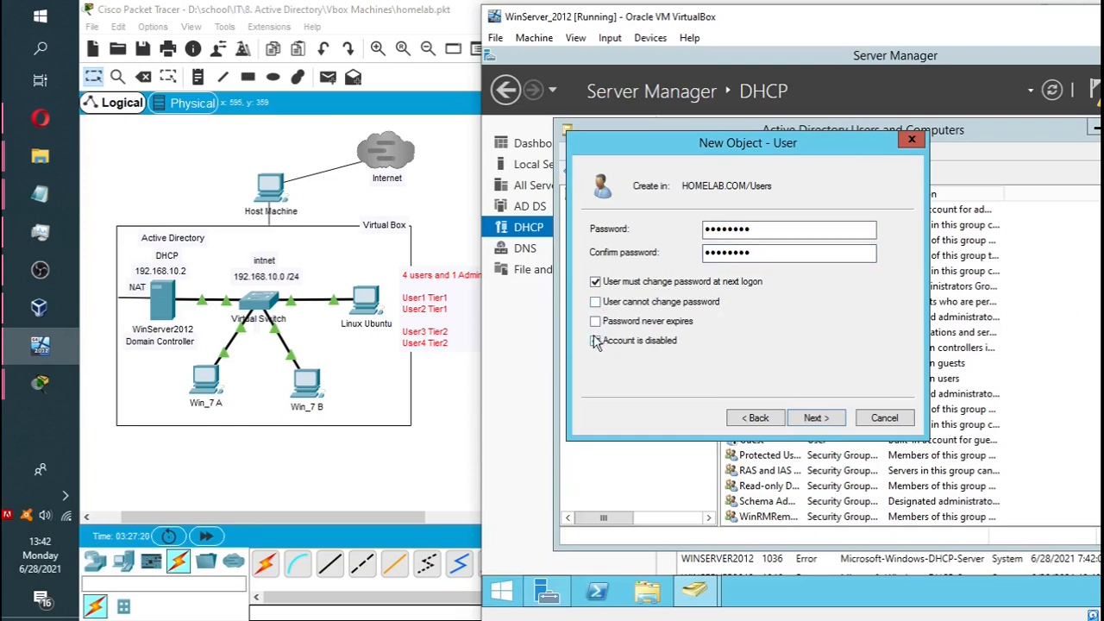
left_click(595, 283)
left_click(830, 421)
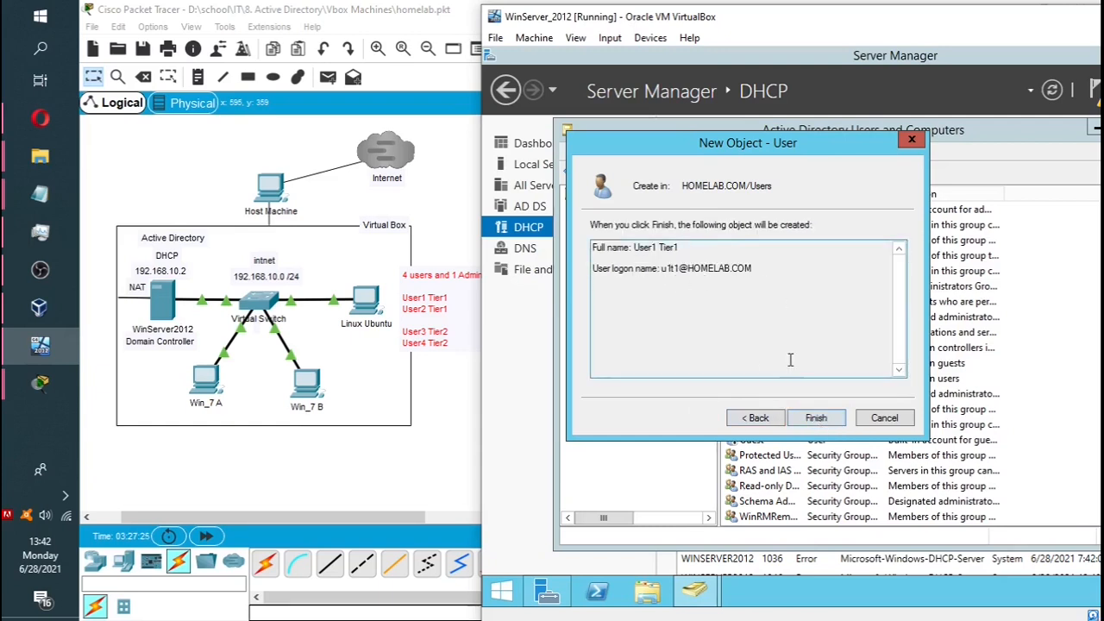
Finish creating User1 Tier1 and review its account properties without changes.
left_click(806, 421)
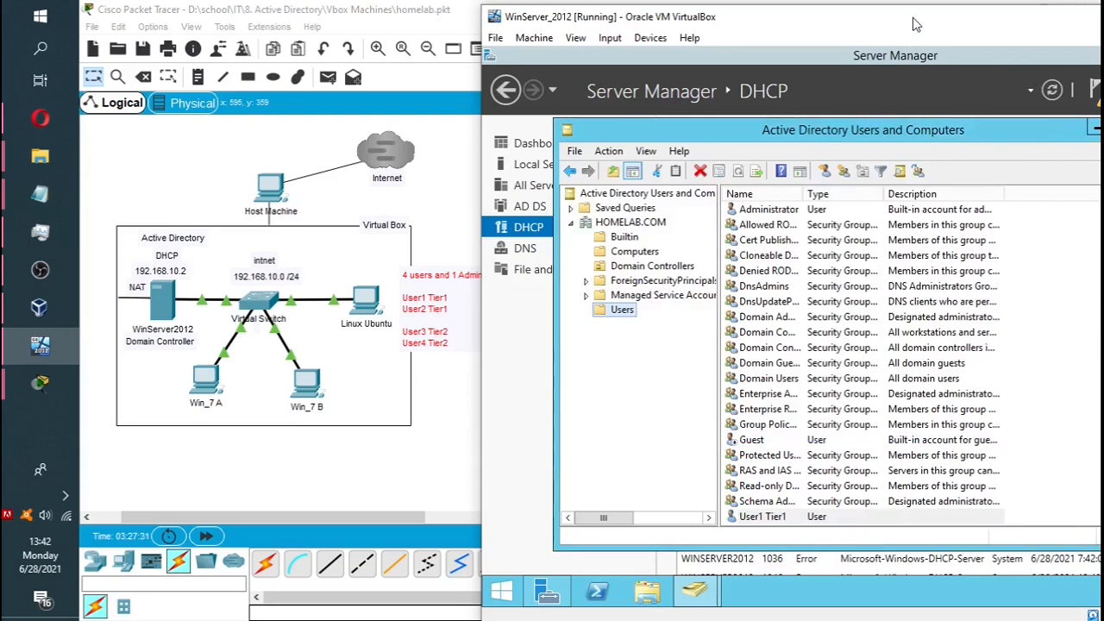
left_click_drag(916, 24, 814, 24)
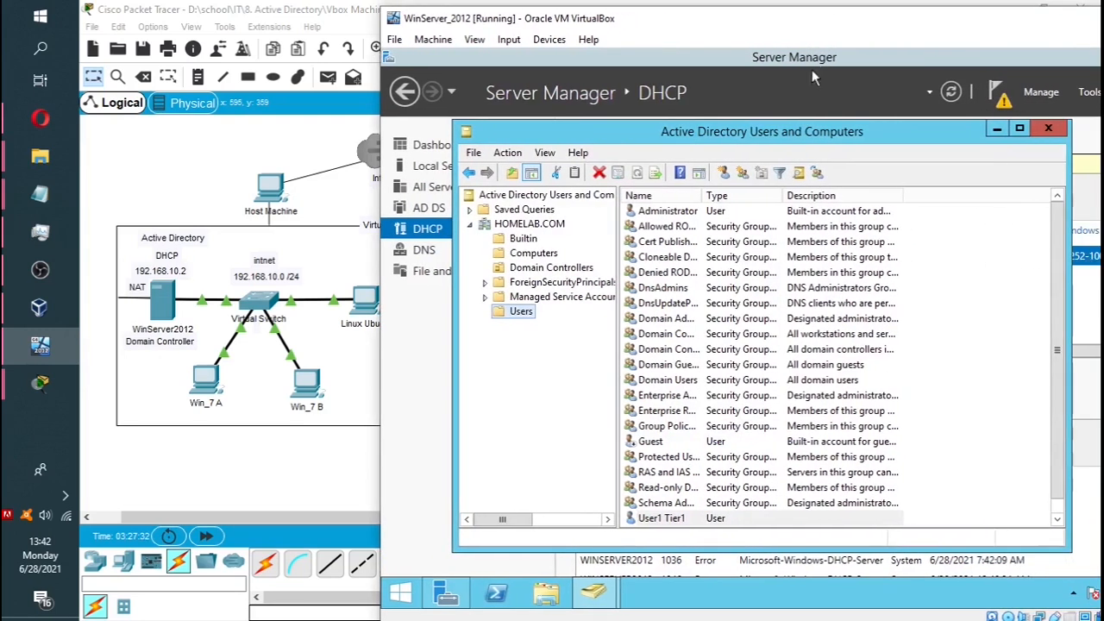
left_click(667, 520)
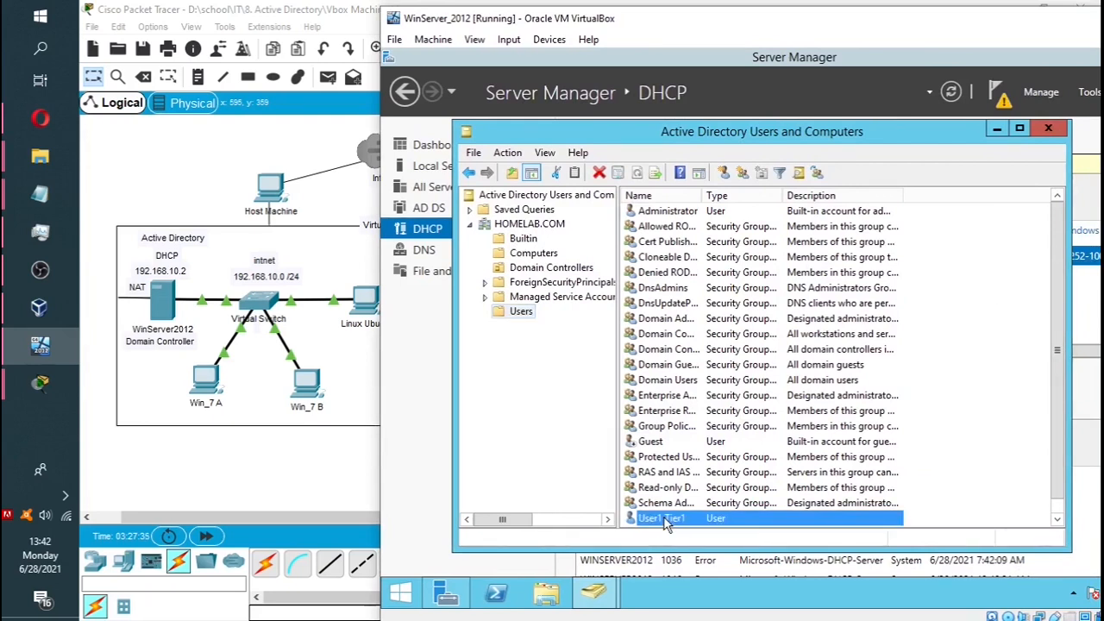
double_click(664, 519)
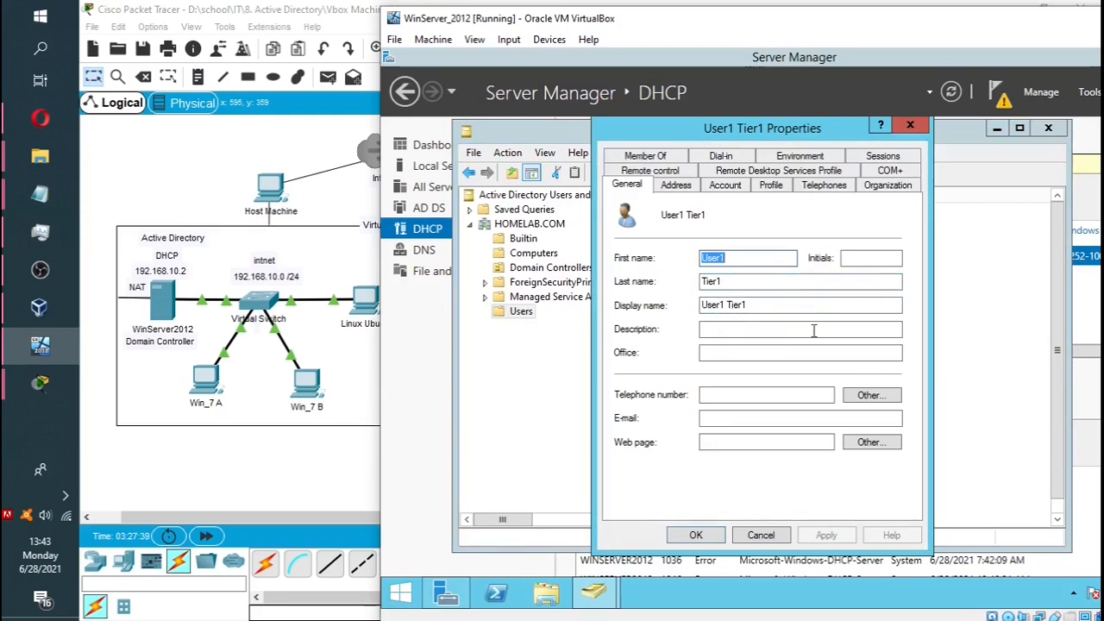
left_click(910, 125)
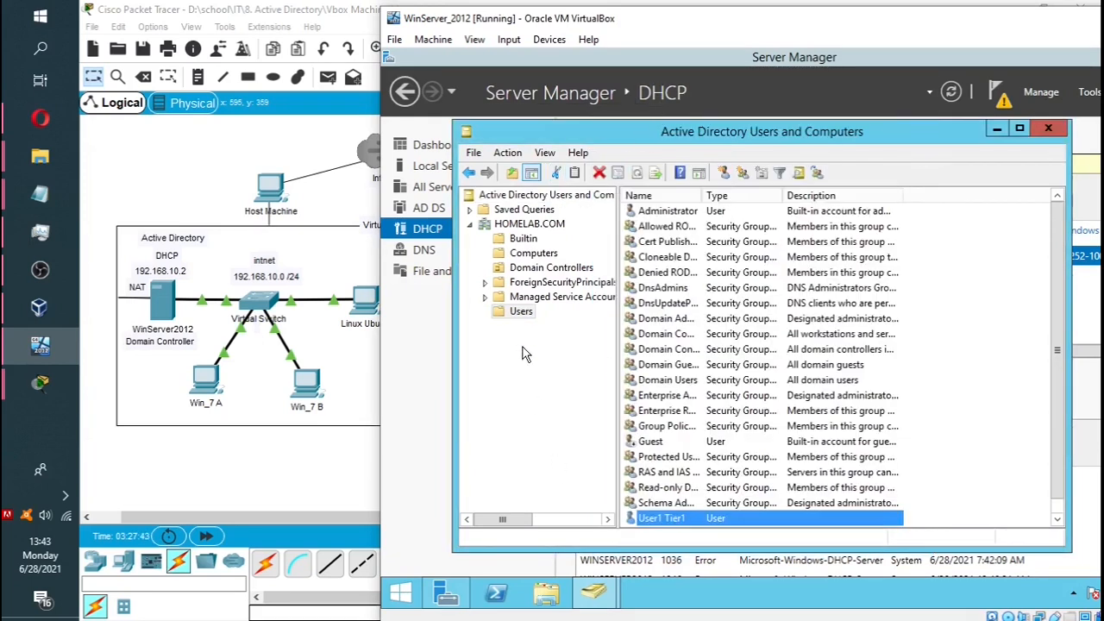
Start another new user in the HOMELAB.COM Users container.
right_click(520, 313)
mouse_move(561, 363)
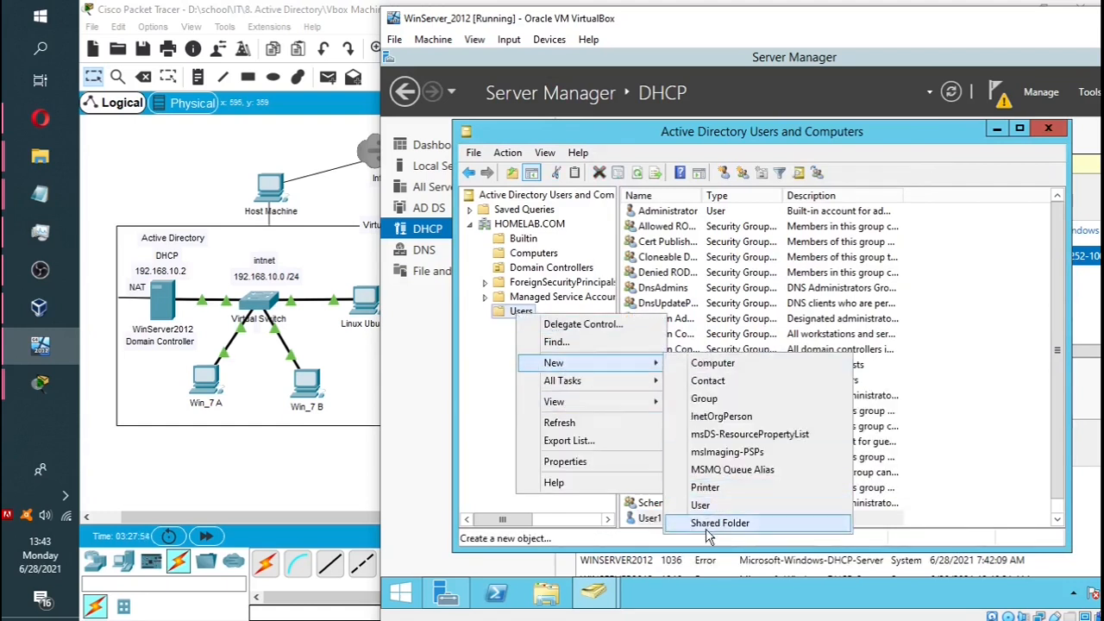
left_click(706, 503)
Enter first name User2, last name Tier1 and logon name u2t1.
left_click_drag(655, 24, 762, 24)
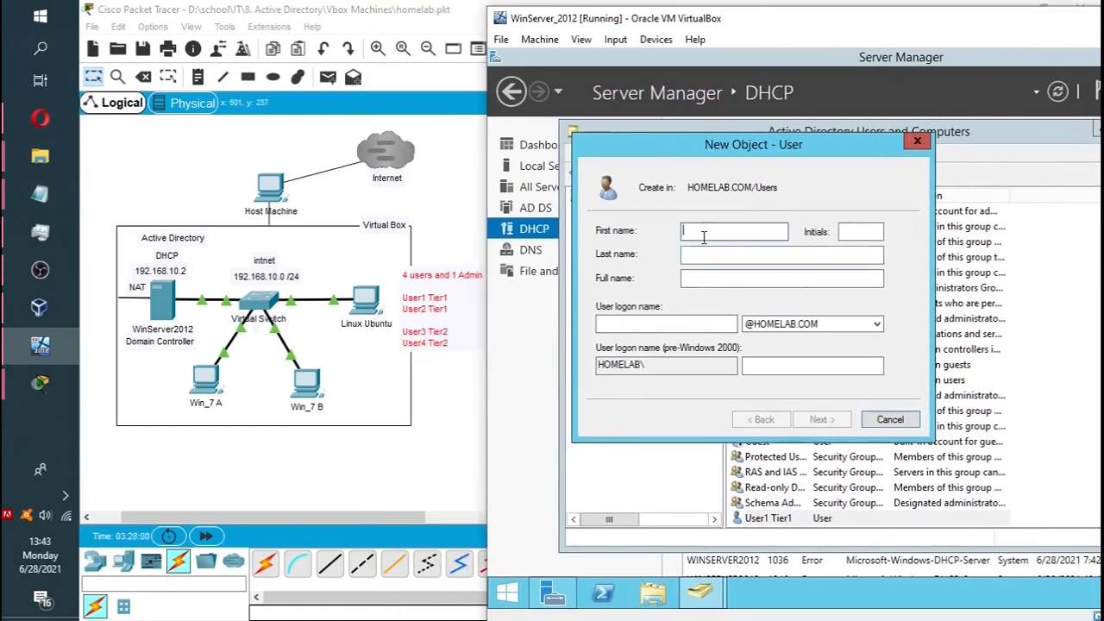
type("User2")
key("Tab")
type("T")
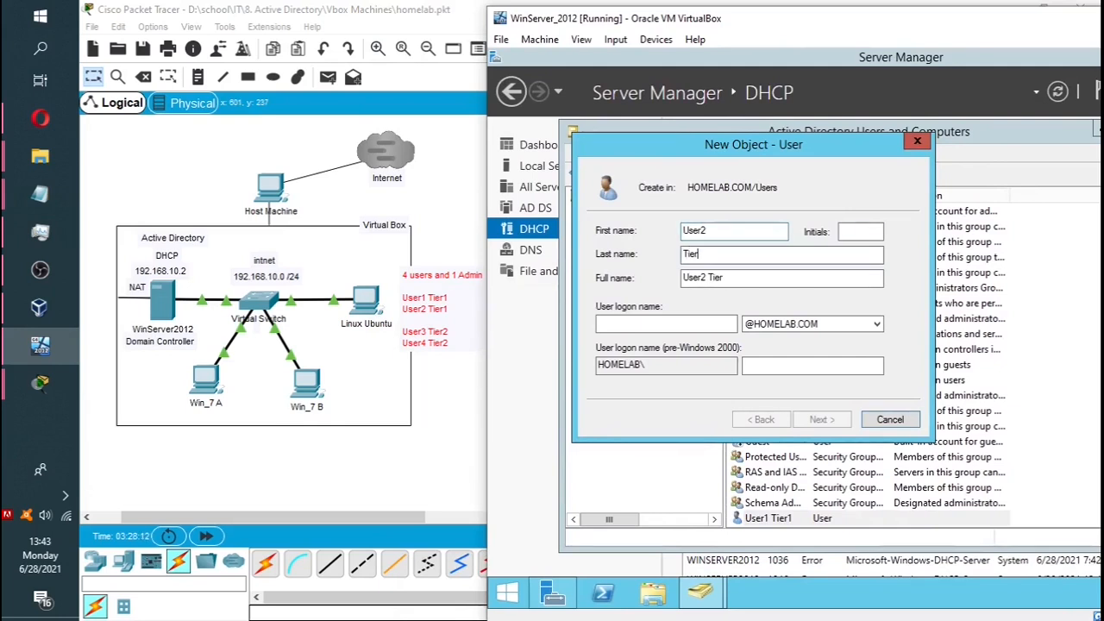
key("Tab")
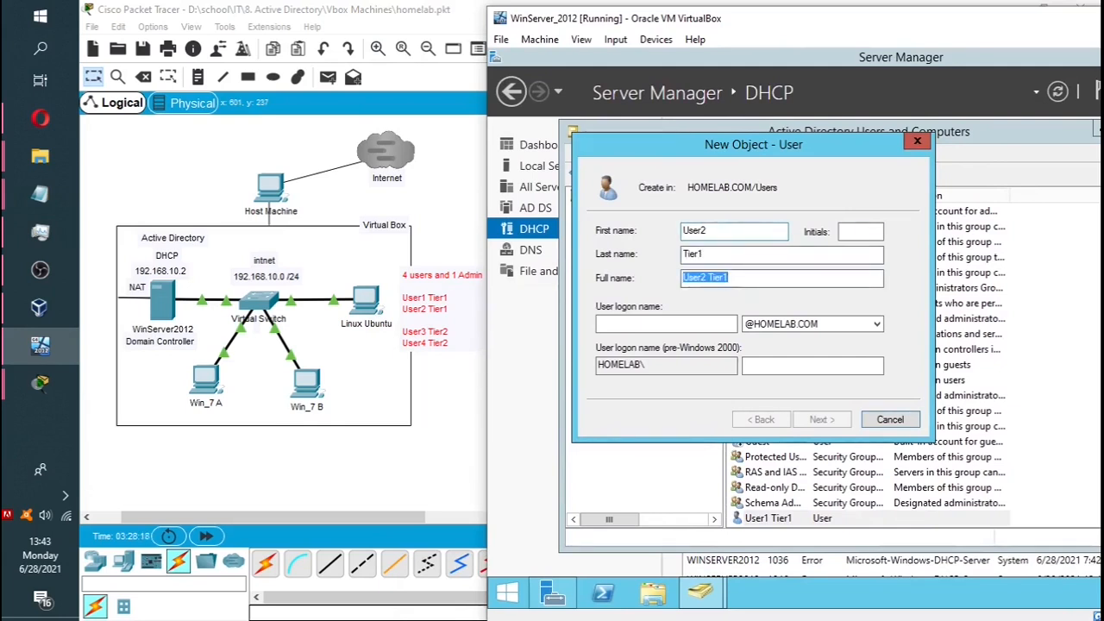
key("Tab")
type("u2t")
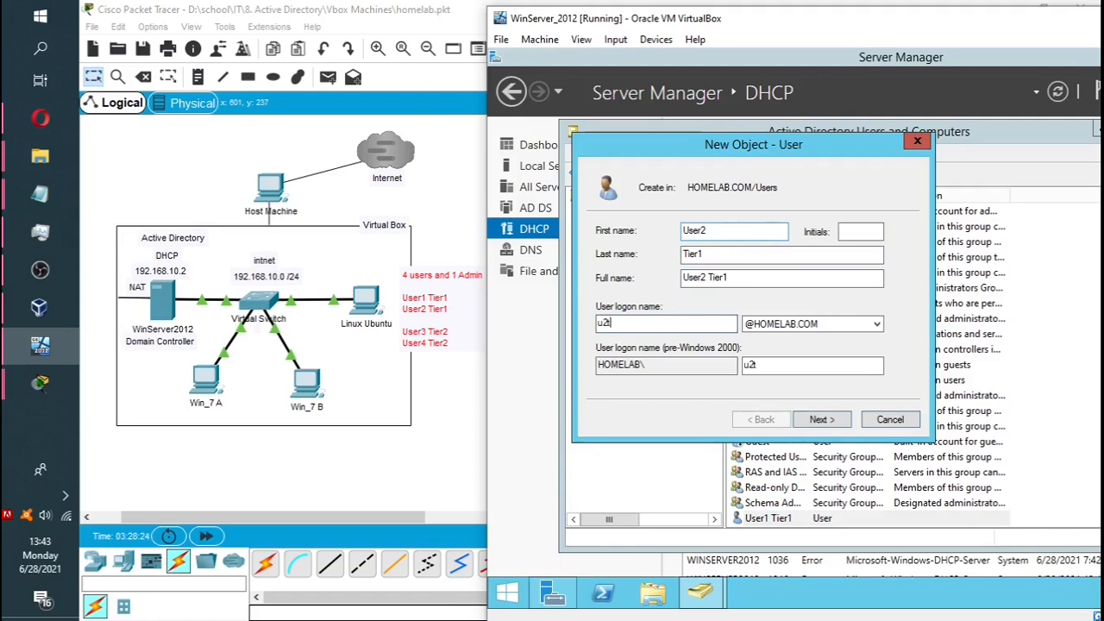
type("1")
Set and confirm the password and finish creating the User2 Tier1 account.
left_click(821, 419)
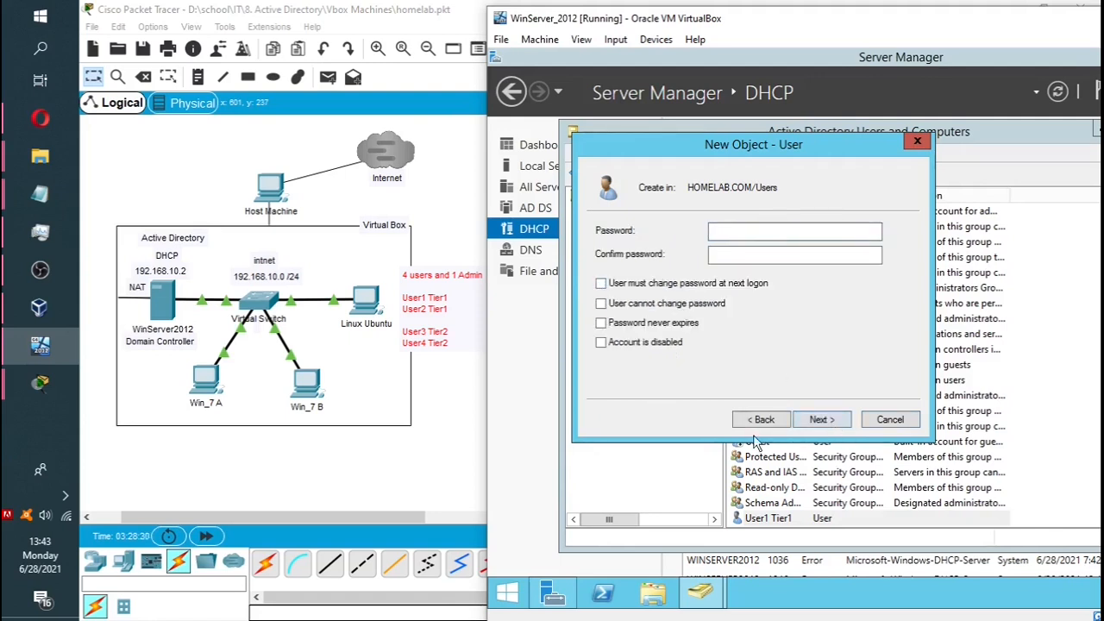
left_click(783, 234)
type("********")
left_click(774, 254)
type("*******")
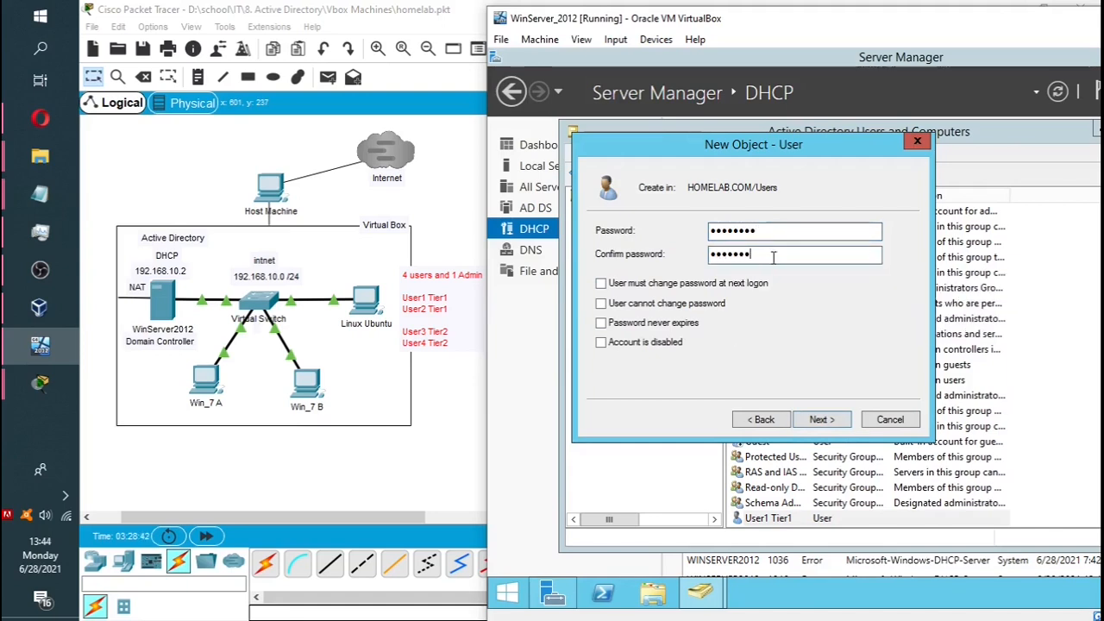
type("*")
left_click(821, 419)
left_click(822, 419)
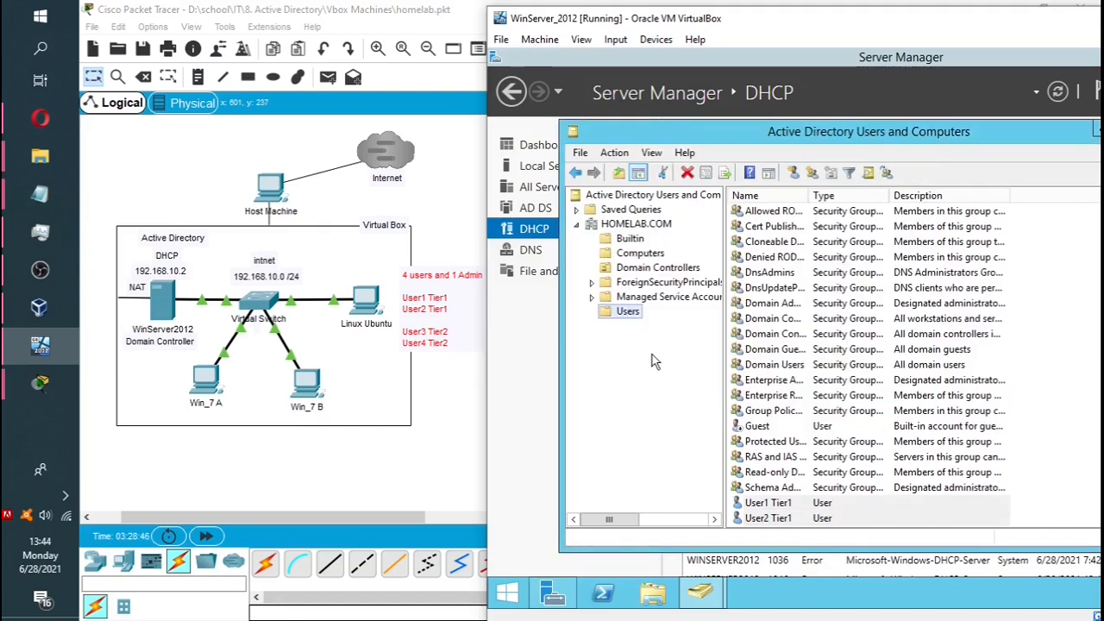
right_click(628, 311)
Create the User3 Tier2 account with logon name u3t2 and a password.
mouse_move(668, 364)
left_click(807, 507)
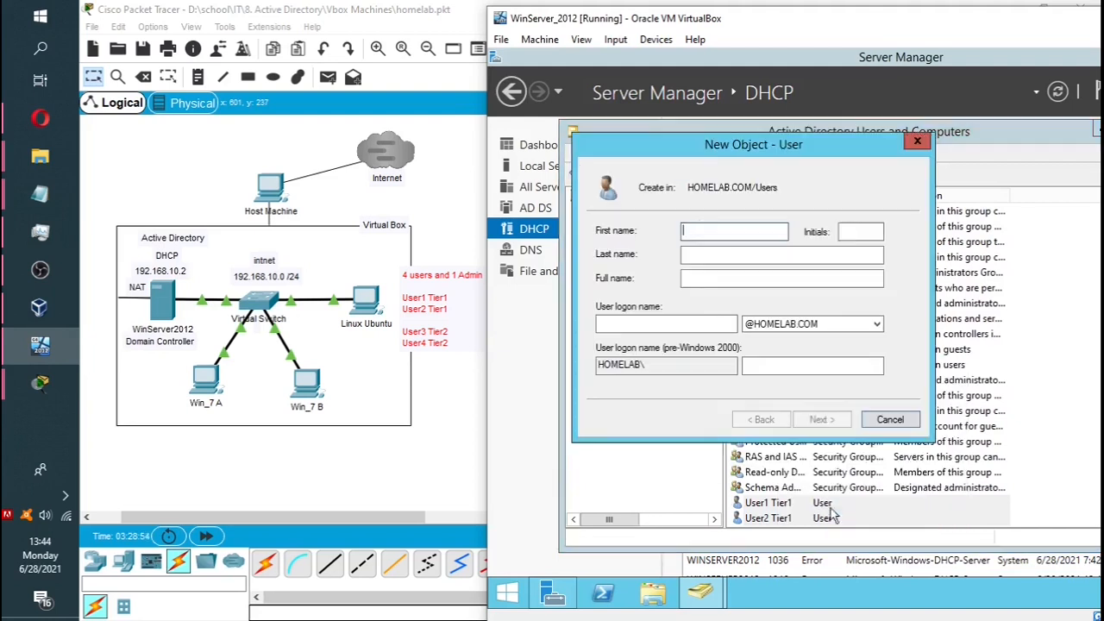
type("User")
key("Tab")
key("Tab")
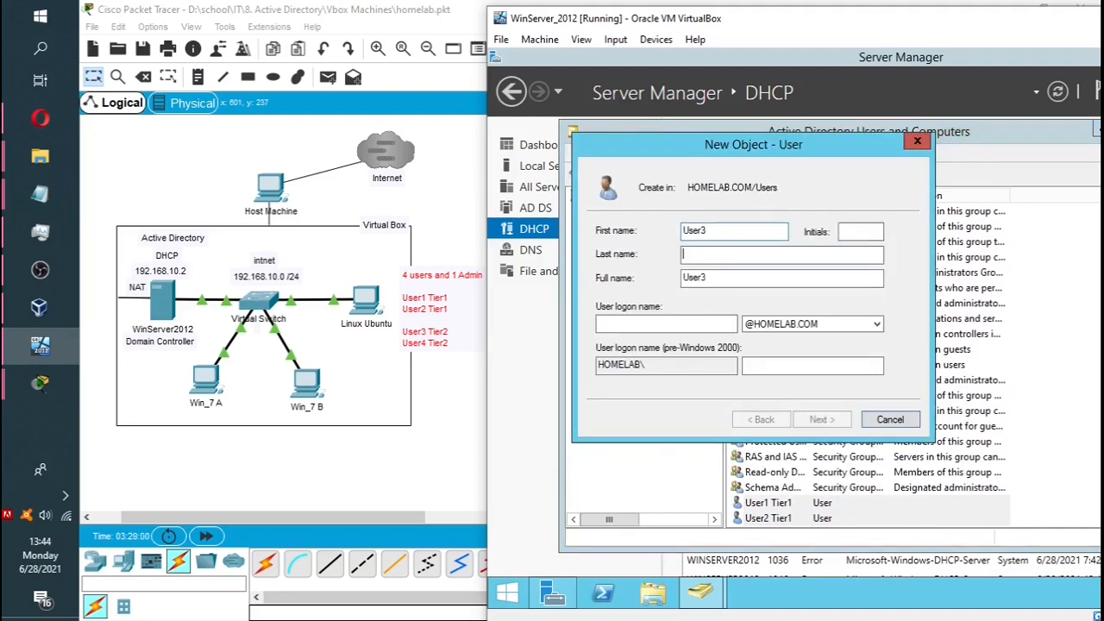
type("Tier2")
left_click(653, 319)
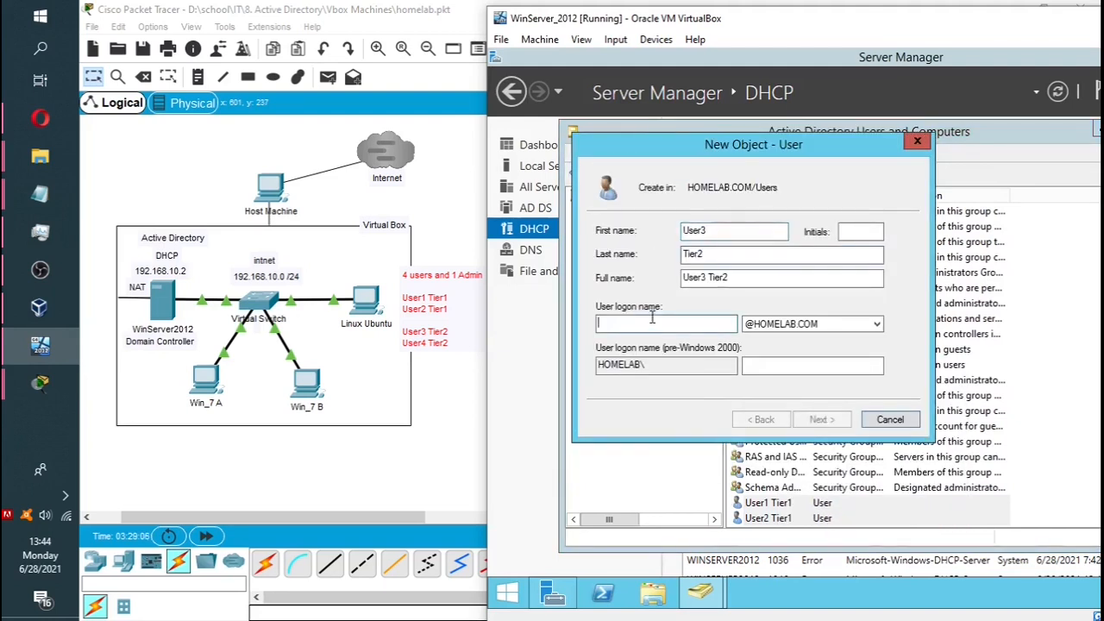
type("u3t2")
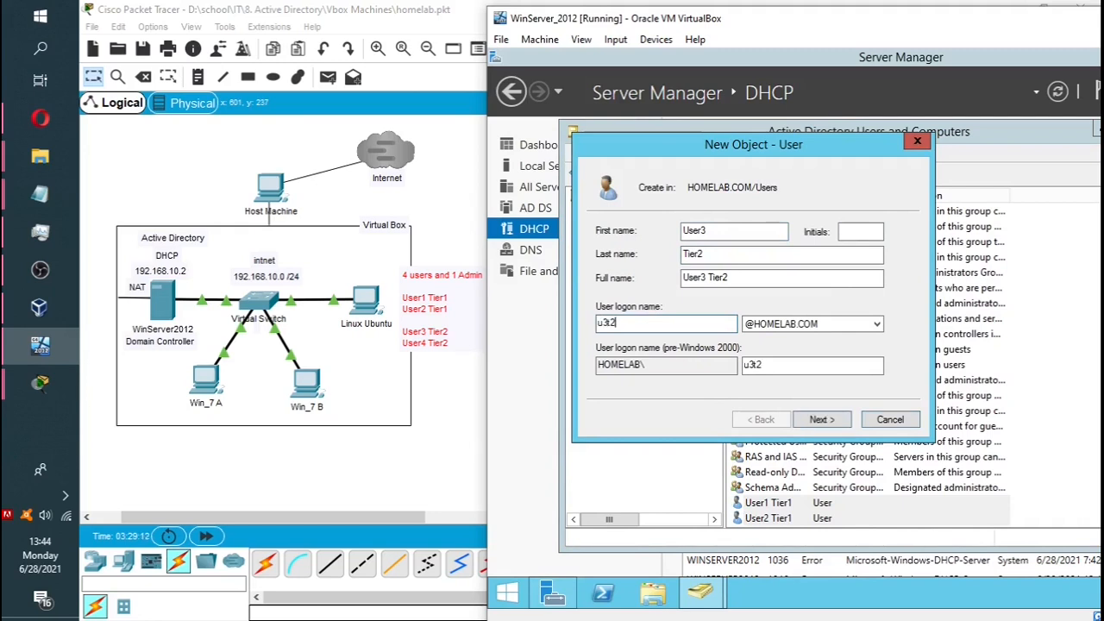
left_click(823, 419)
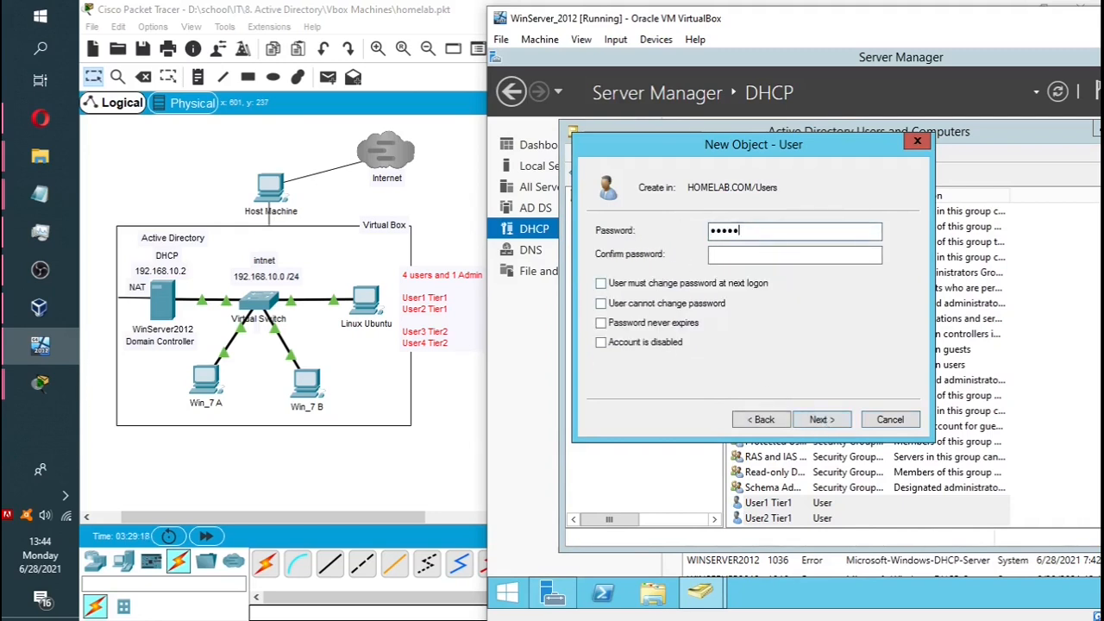
left_click(771, 253)
left_click(815, 418)
left_click(815, 418)
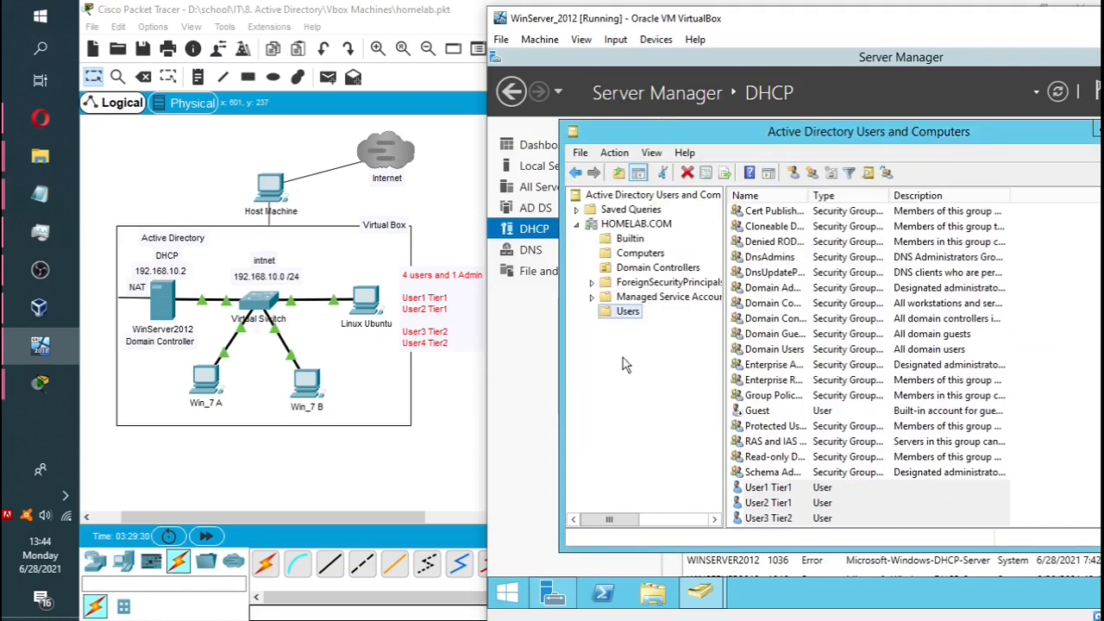
Start a fourth new user in Users, entering the User4 names and u4t logon name.
right_click(619, 310)
mouse_move(659, 353)
left_click(806, 496)
type("User")
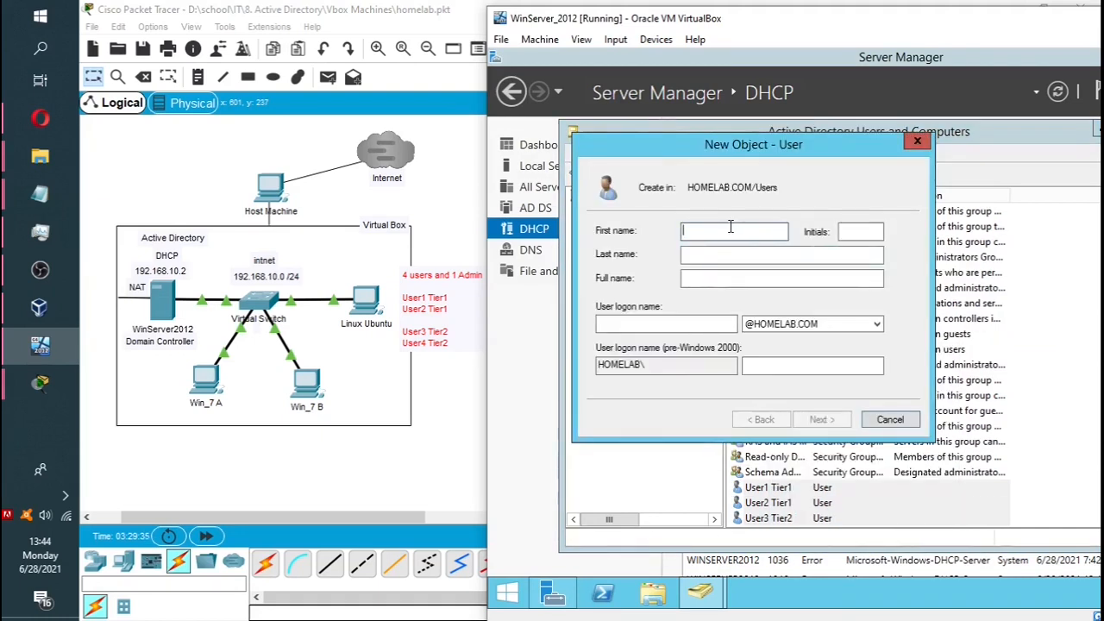
type("4")
key("Tab")
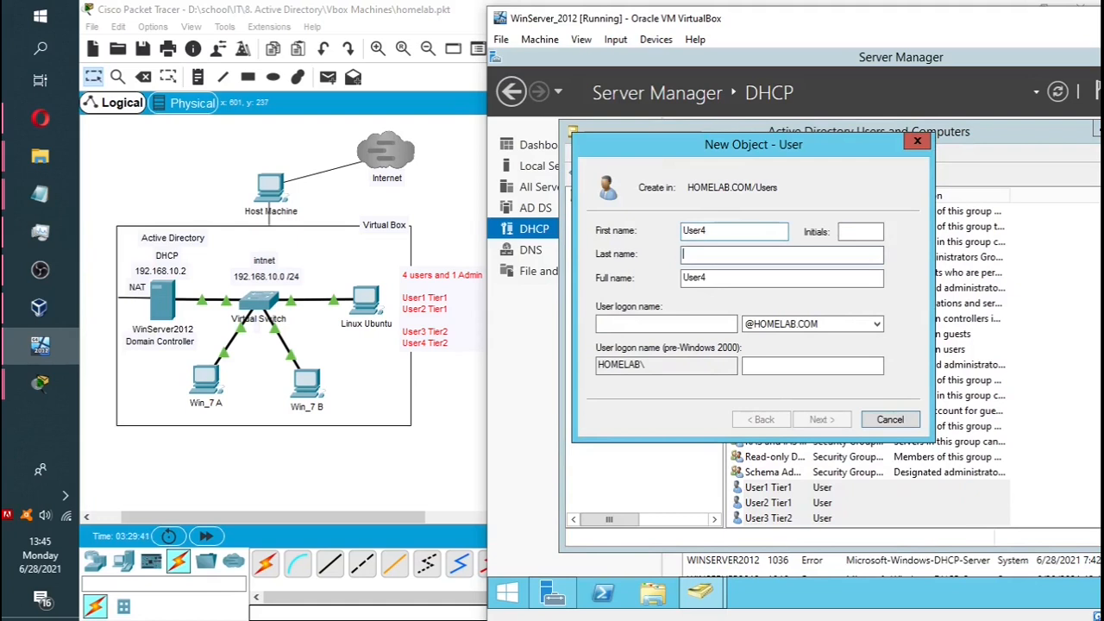
type("Tier4")
key("Tab")
key("Tab")
type("u")
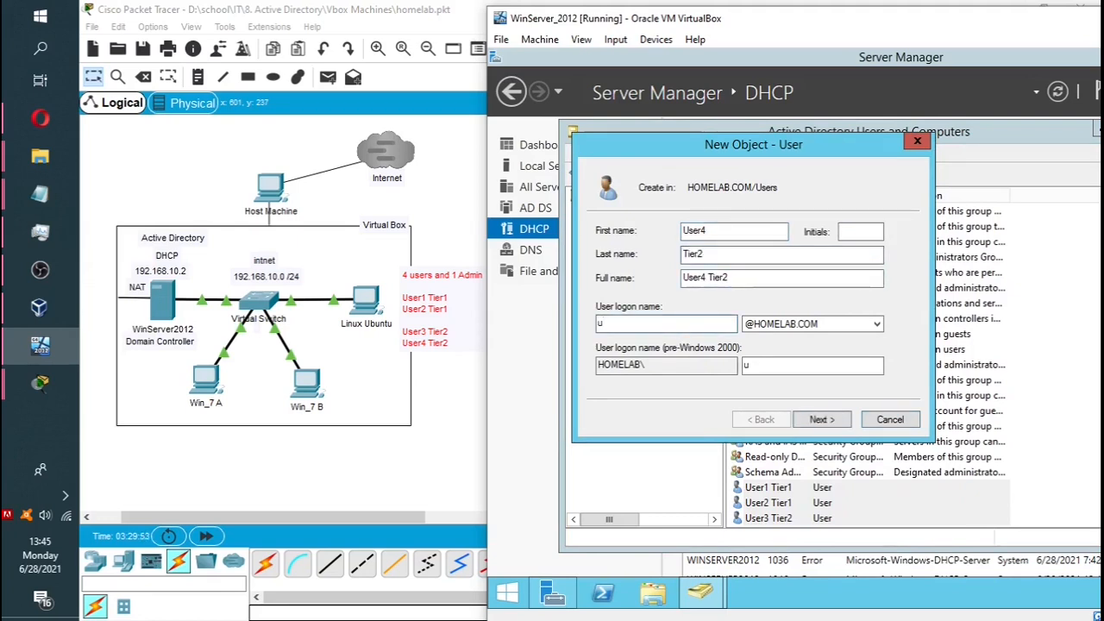
type("4t2")
Set and confirm the User4 Tier2 password and finish the new-user wizard.
left_click(819, 420)
left_click(602, 283)
left_click(794, 230)
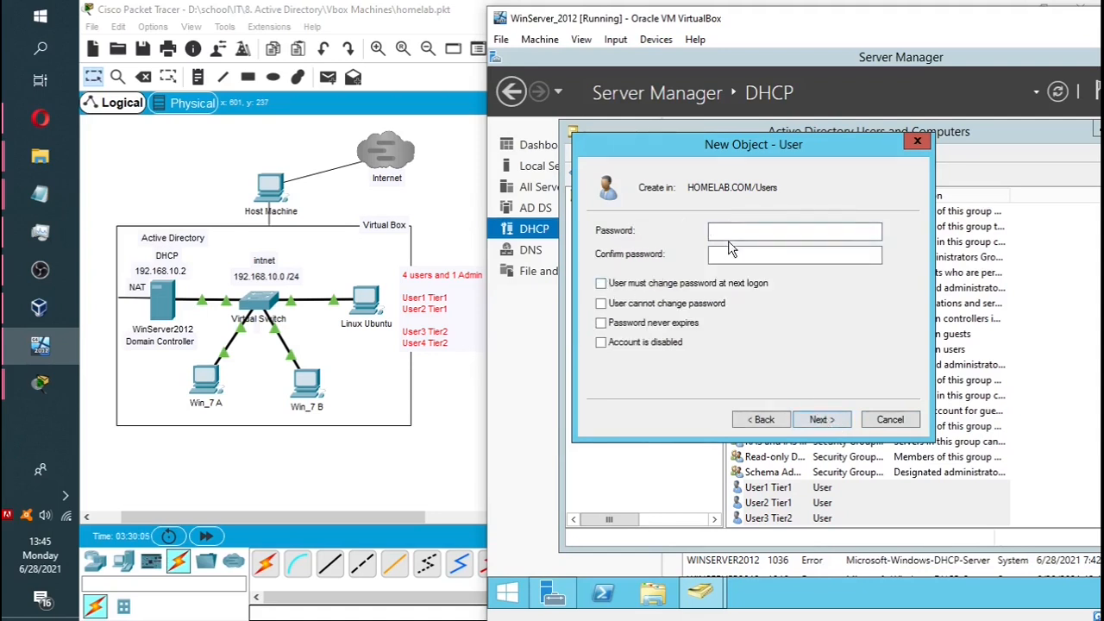
type("Pa$$w0rd")
key("Tab")
type("Pa$$w0rd")
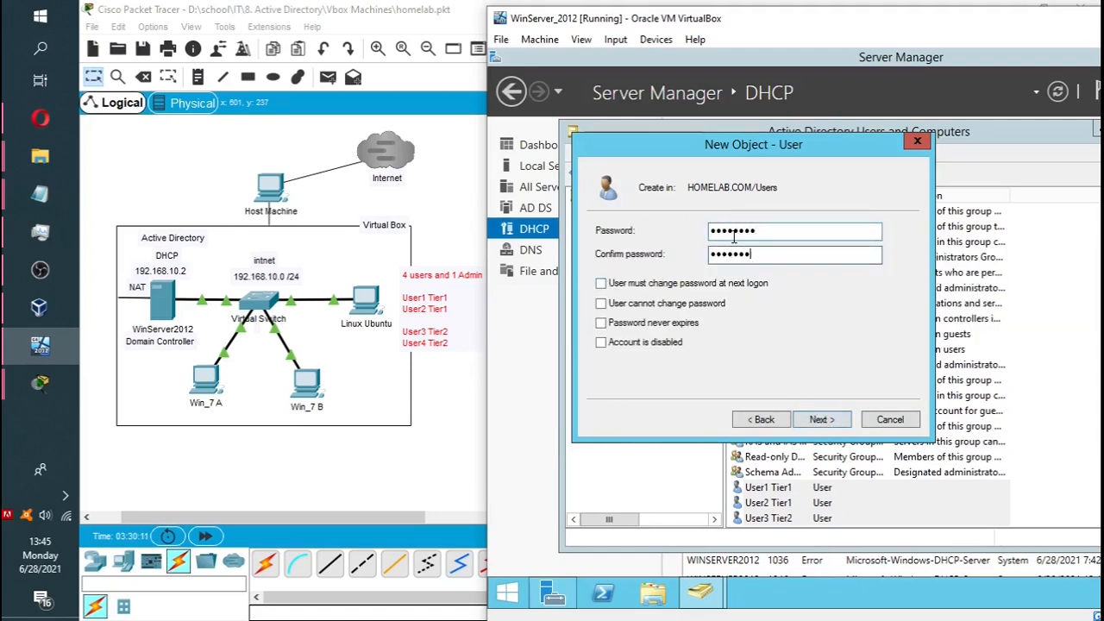
left_click(822, 419)
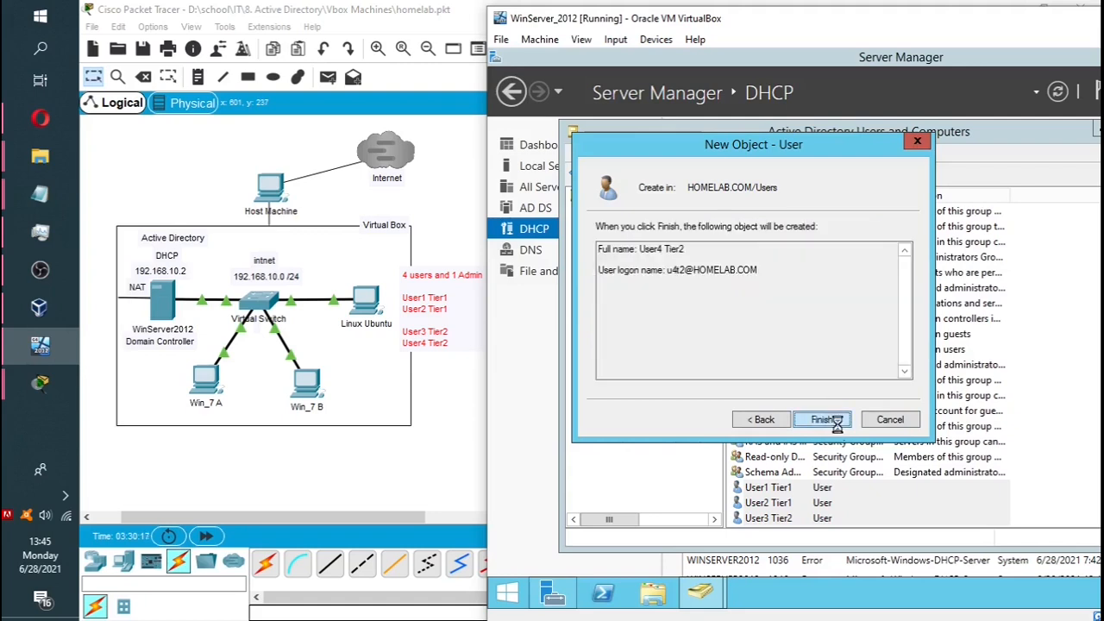
left_click(835, 421)
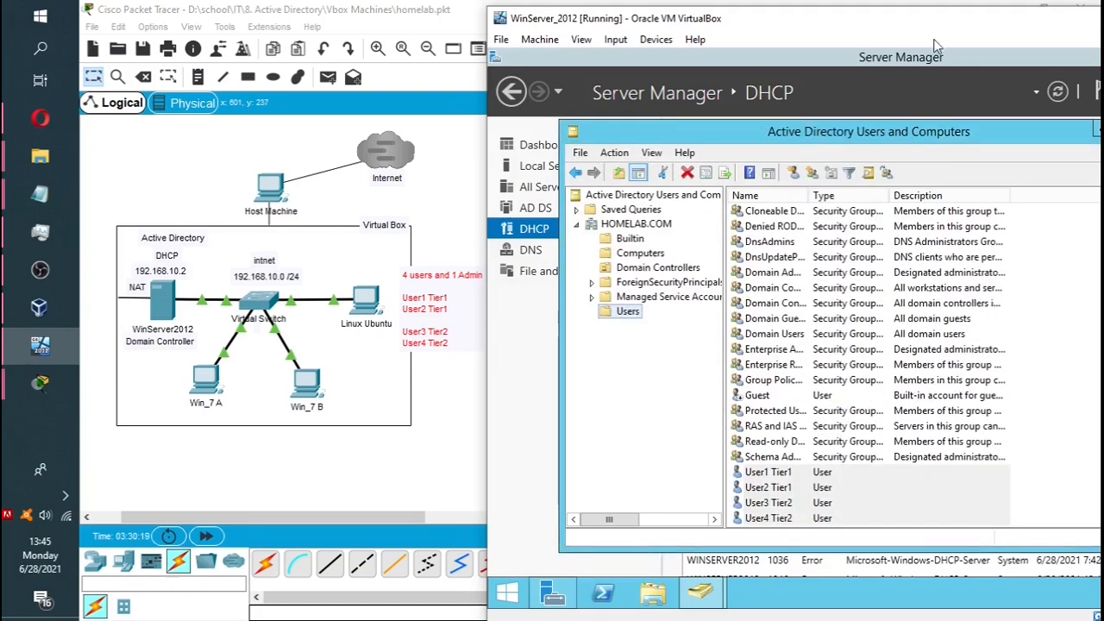
Open User1 Tier1's properties and set Account expires to Never on the Account tab.
left_click_drag(940, 29, 660, 33)
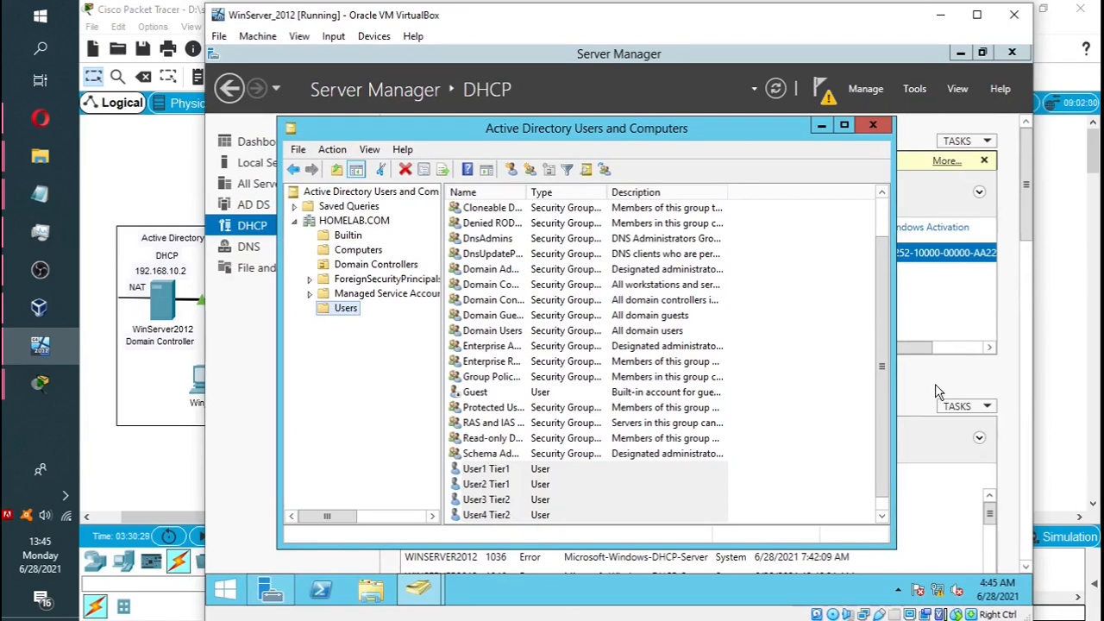
left_click(487, 470)
double_click(486, 470)
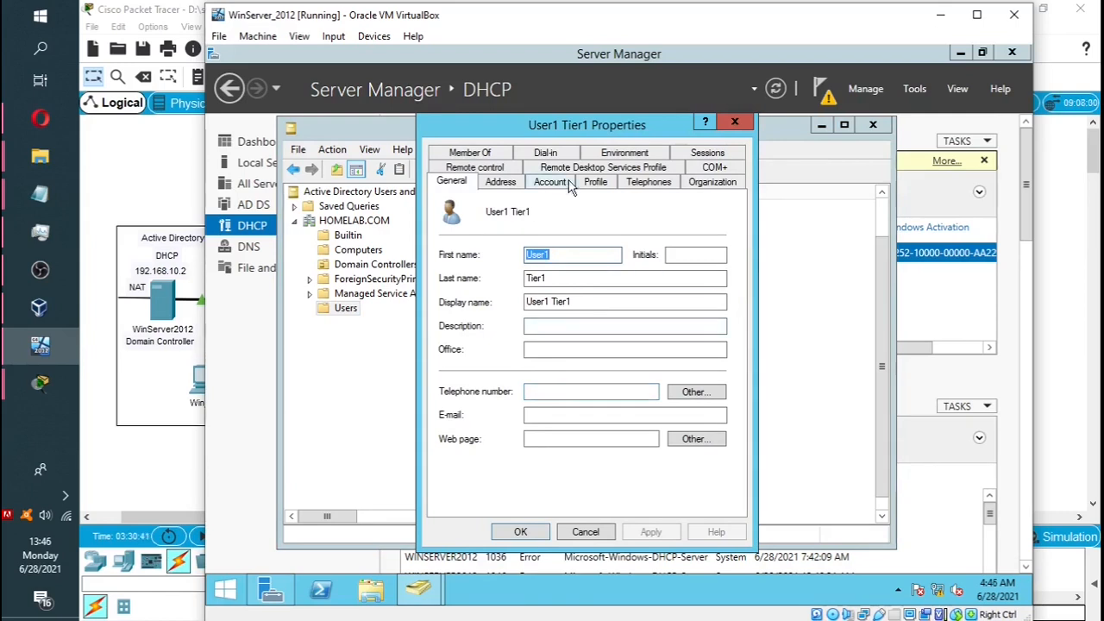
left_click(502, 183)
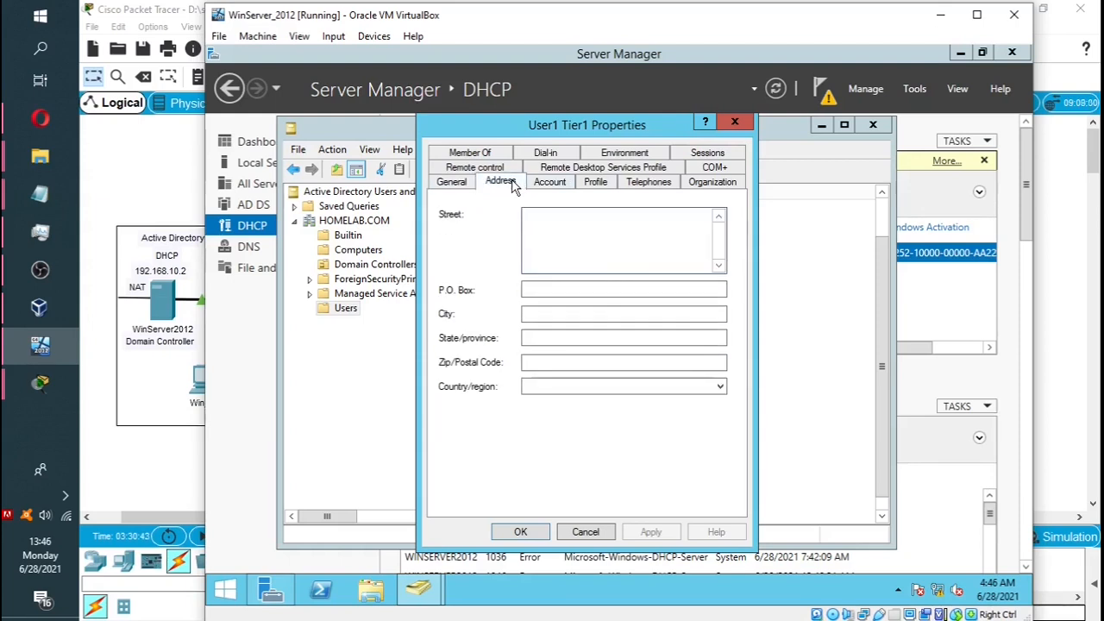
left_click(554, 182)
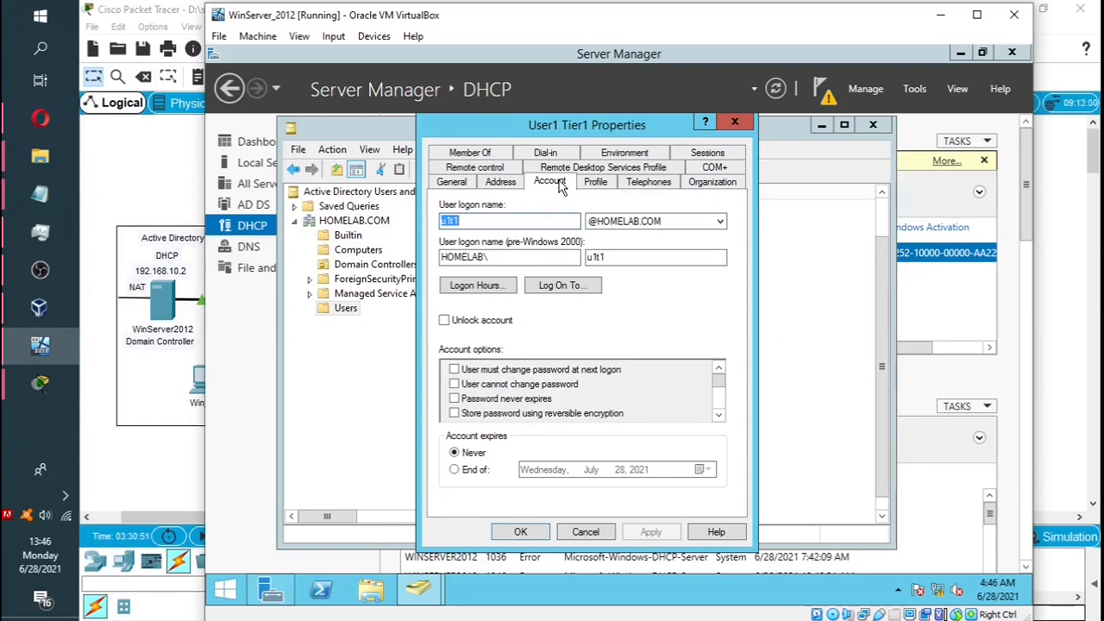
left_click(455, 471)
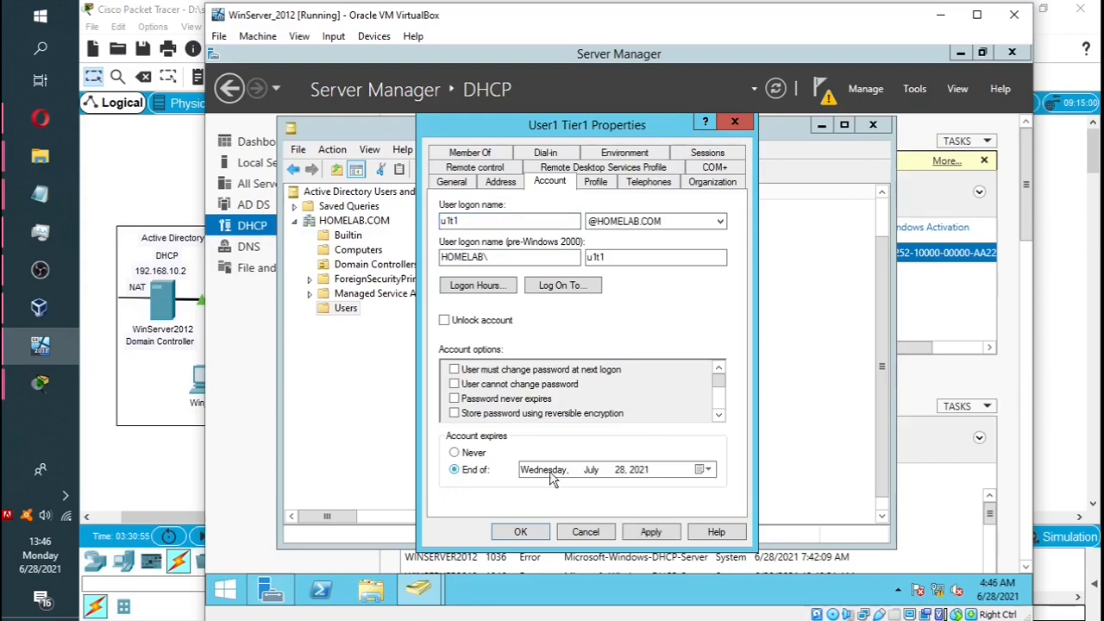
left_click(705, 471)
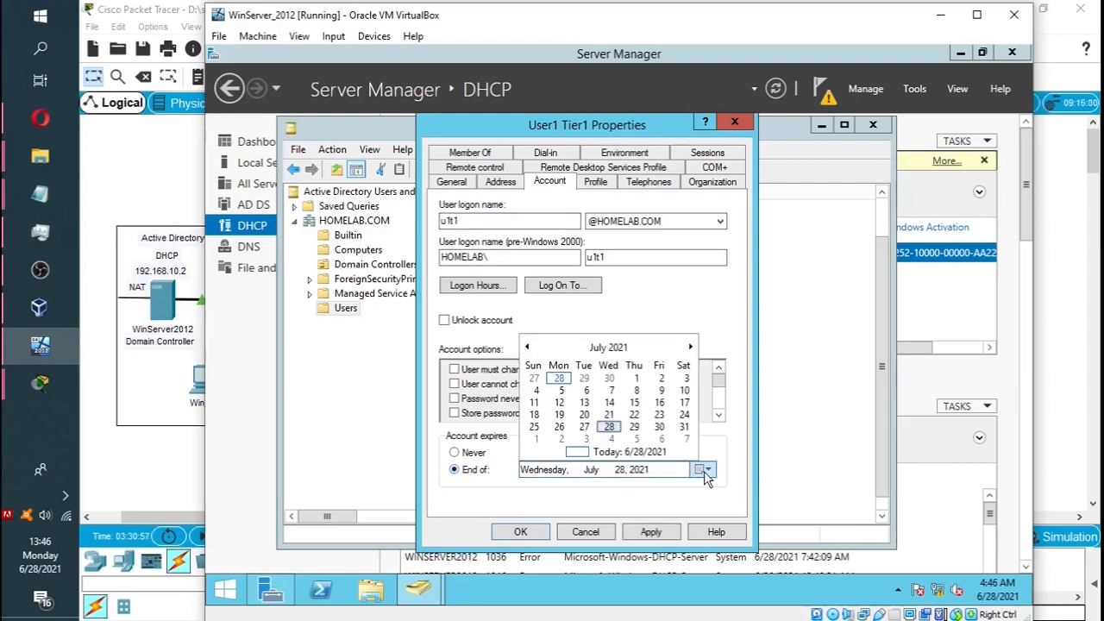
left_click(704, 471)
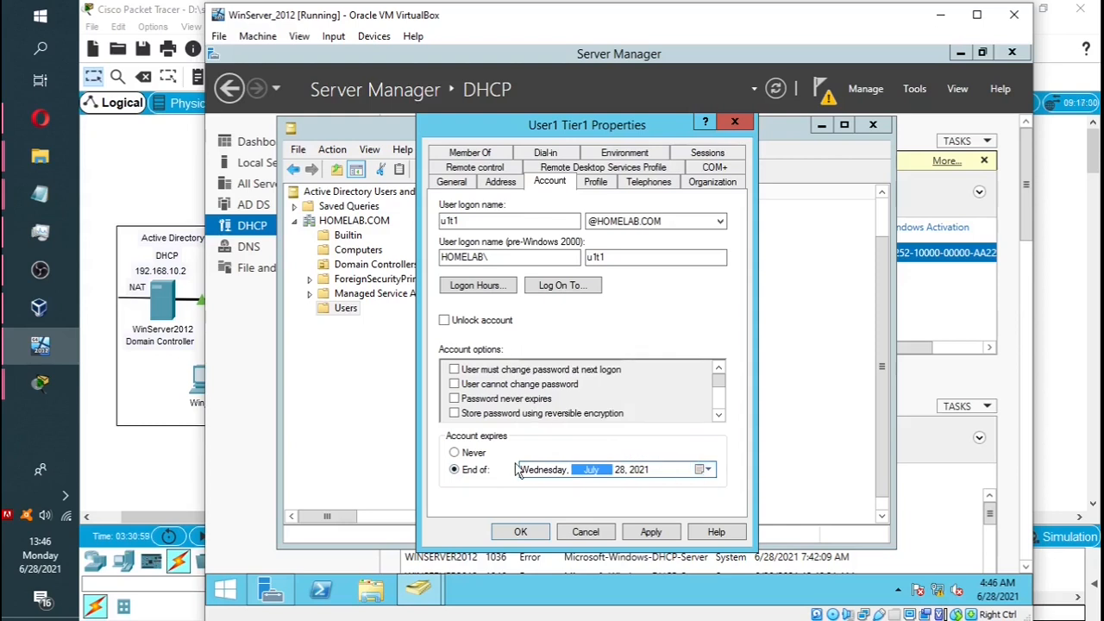
left_click(456, 453)
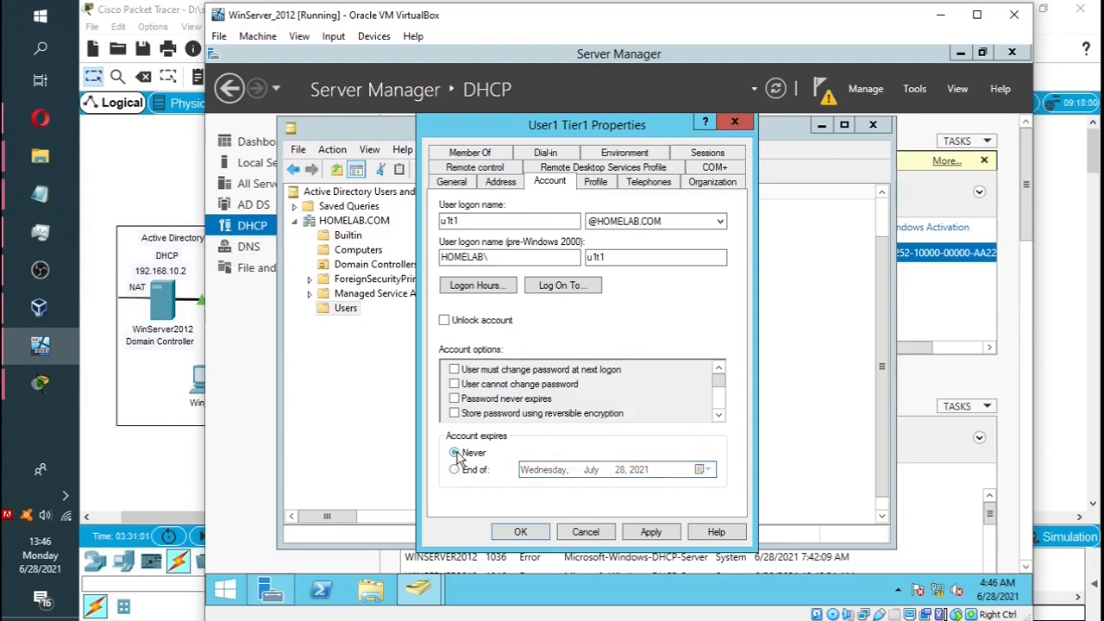
left_click(477, 285)
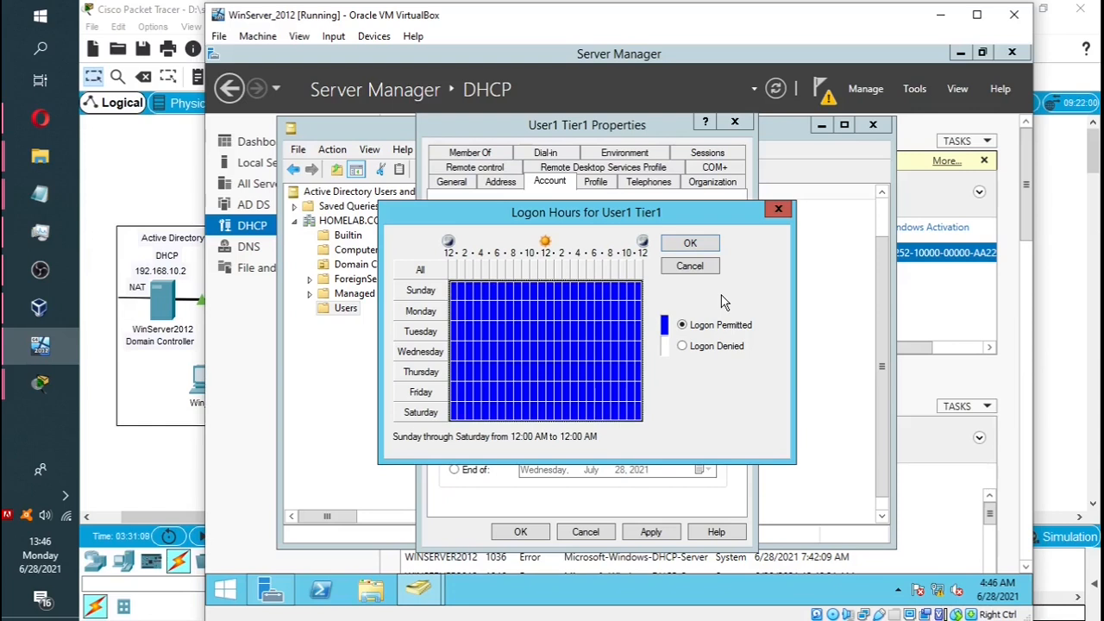
left_click(453, 289)
left_click(459, 292)
left_click_drag(454, 291, 651, 343)
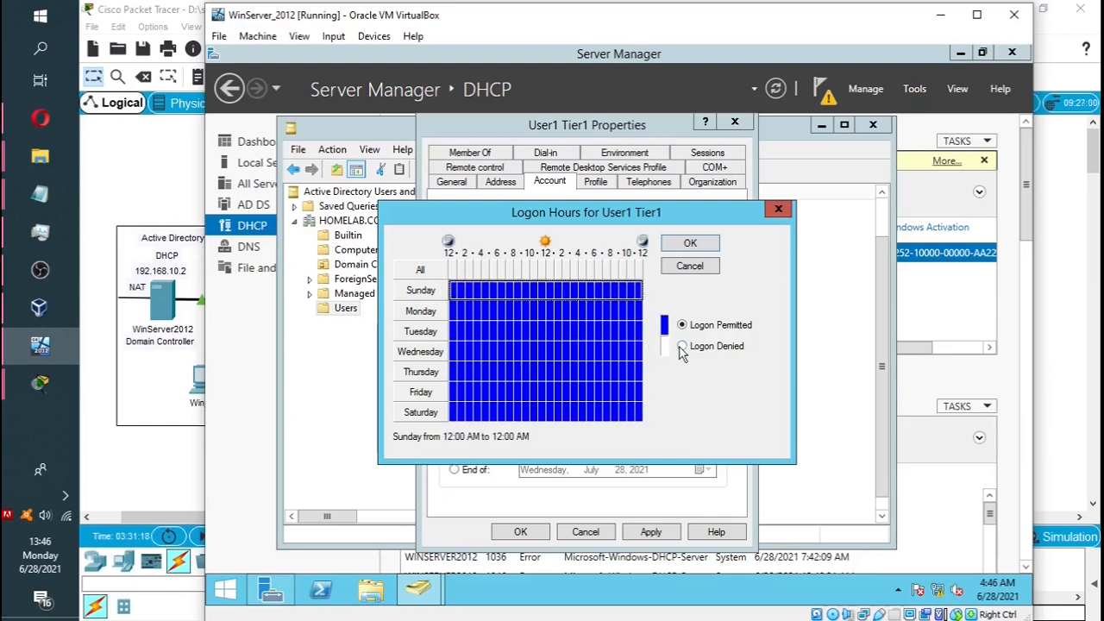
left_click(682, 346)
left_click_drag(453, 414, 642, 413)
left_click(682, 348)
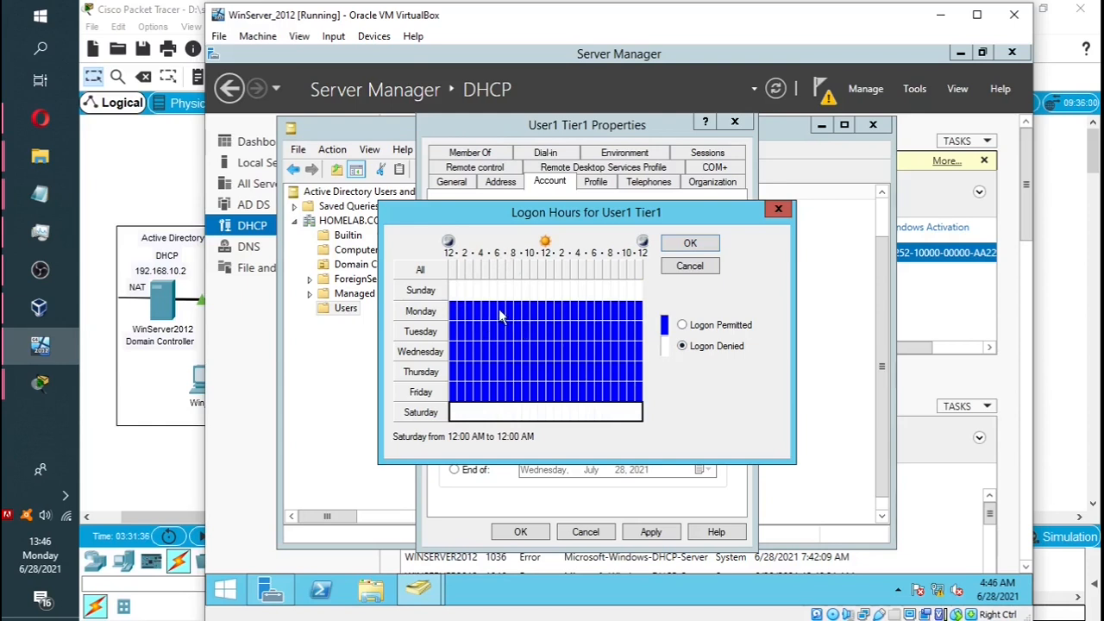
left_click_drag(500, 317, 453, 395)
left_click(682, 346)
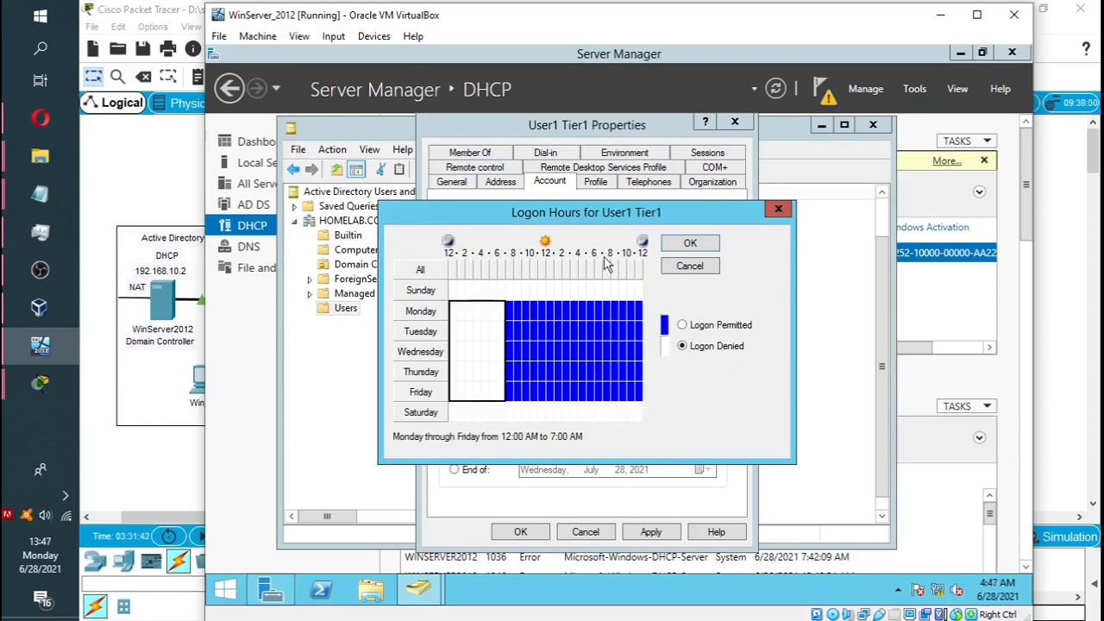
left_click_drag(608, 304, 641, 395)
left_click(683, 346)
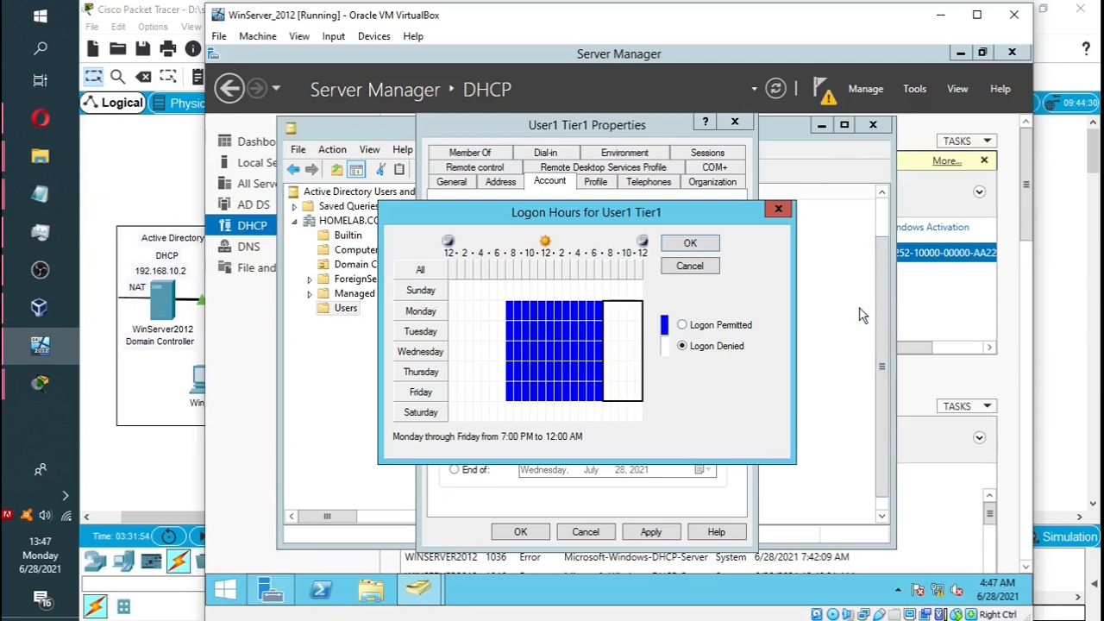
left_click(693, 265)
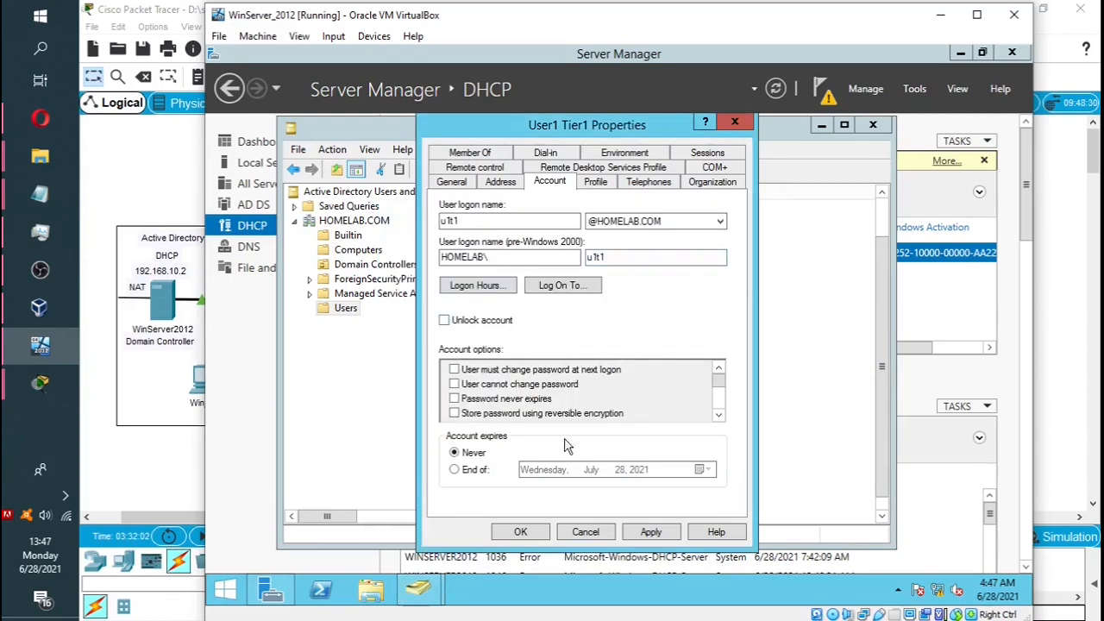
Review User1 Tier1's Profile, Telephones, Organization, COM+, RDS Profile, Remote control and Member Of tabs.
left_click(604, 188)
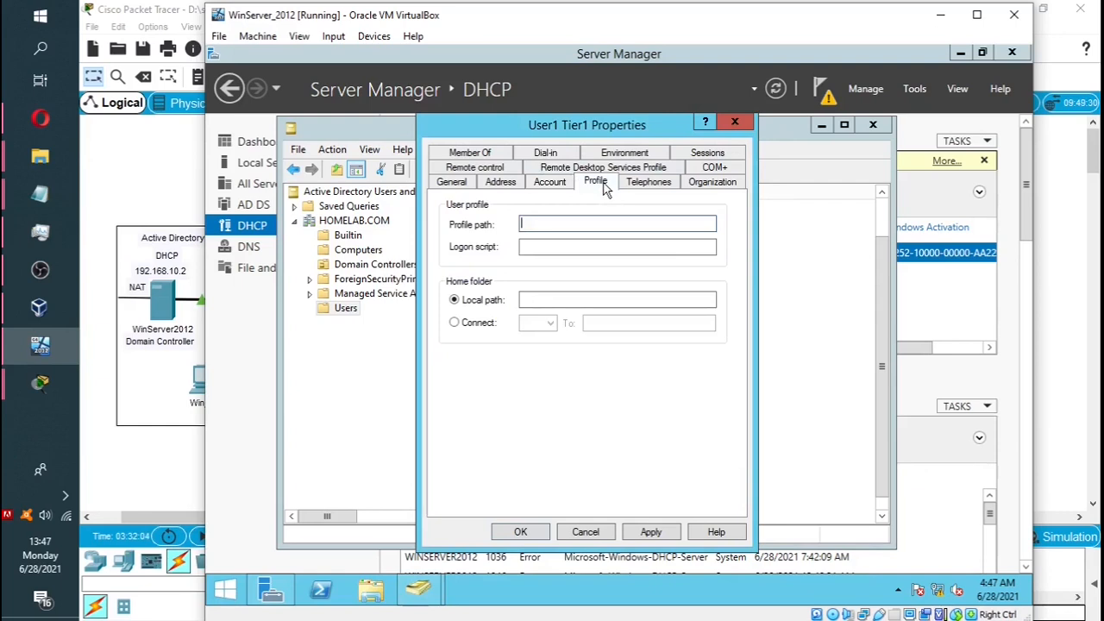
left_click(643, 189)
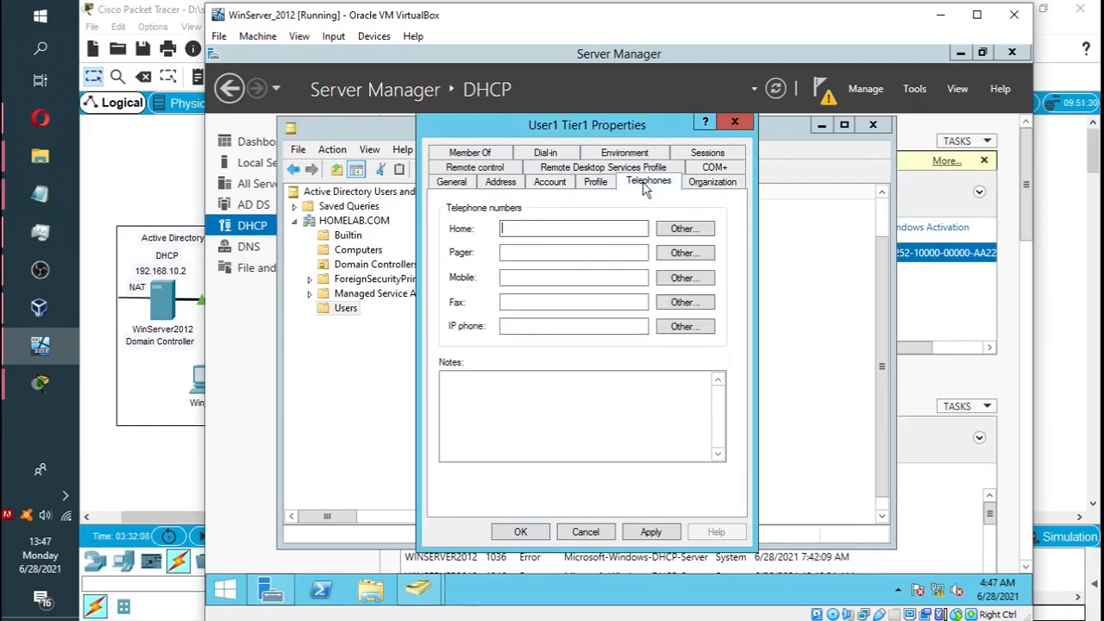
left_click(713, 188)
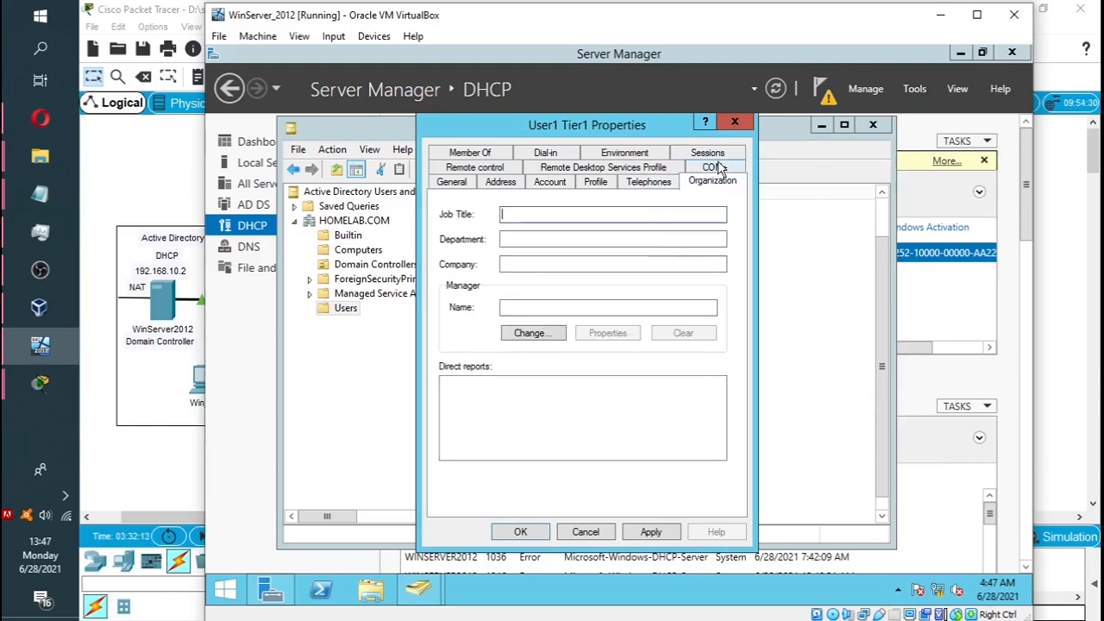
left_click(714, 167)
left_click(664, 169)
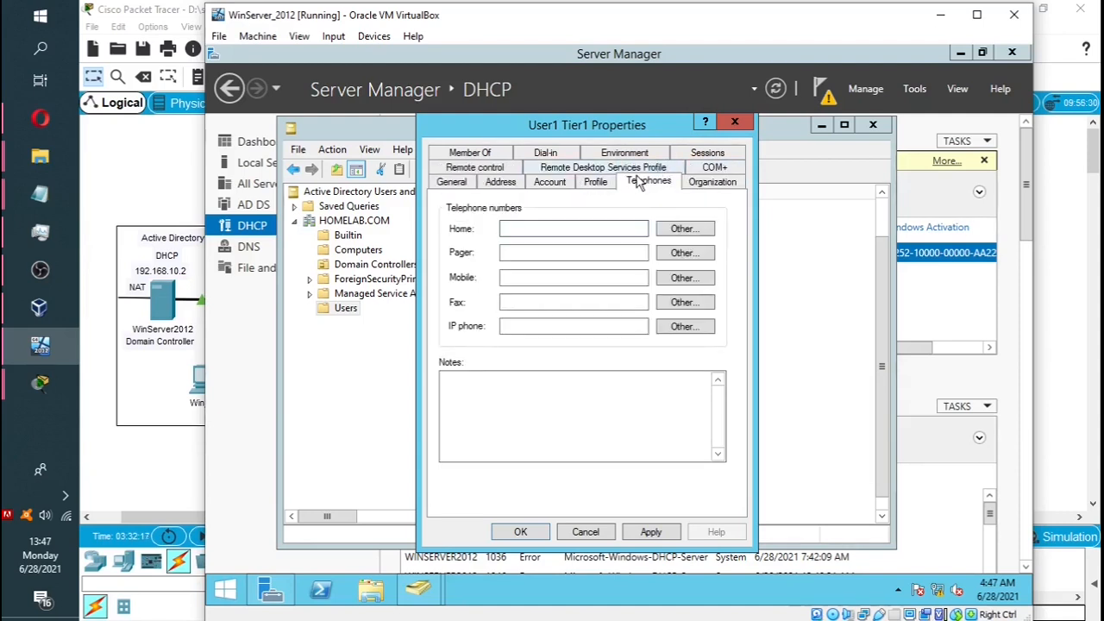
left_click(669, 168)
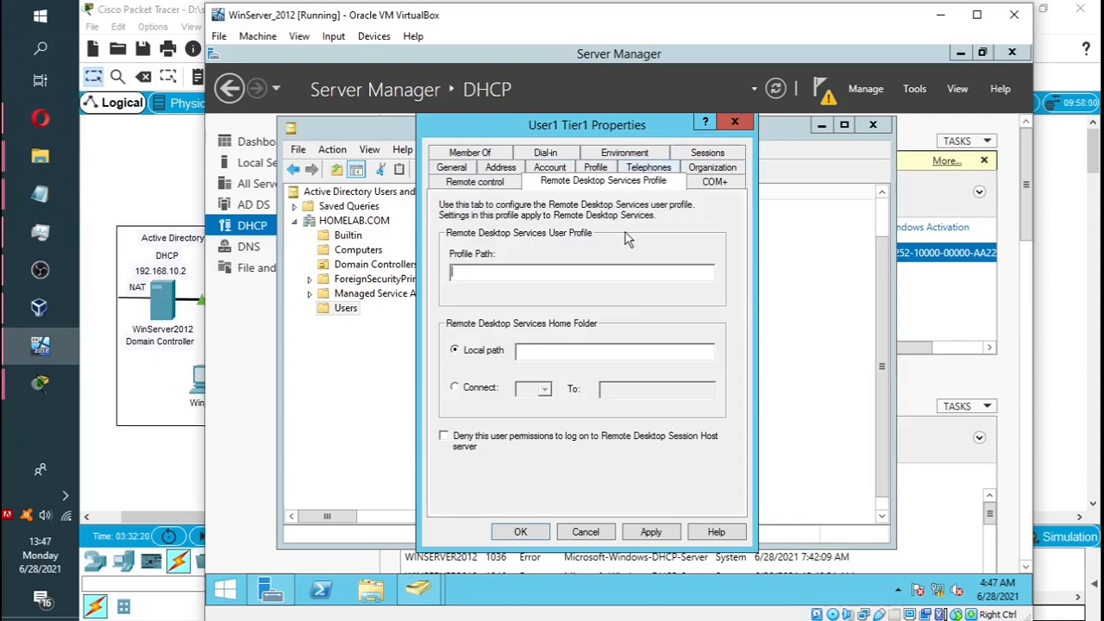
left_click(476, 182)
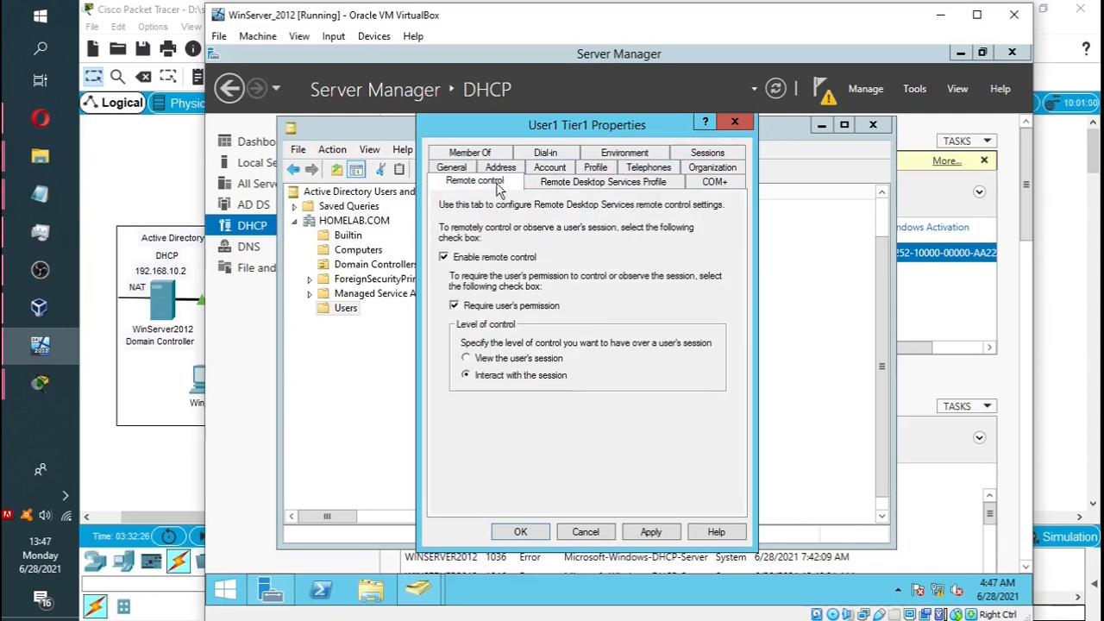
left_click(483, 155)
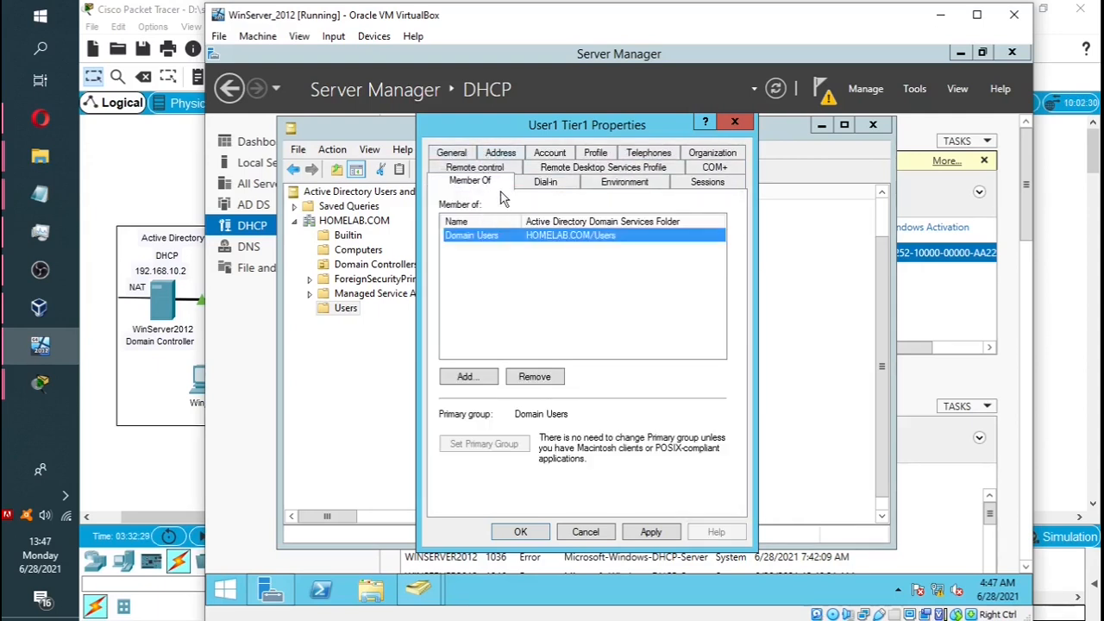
Cancel the group picker, glance at Dial-in, Environment and Sessions, then close the properties.
left_click(473, 377)
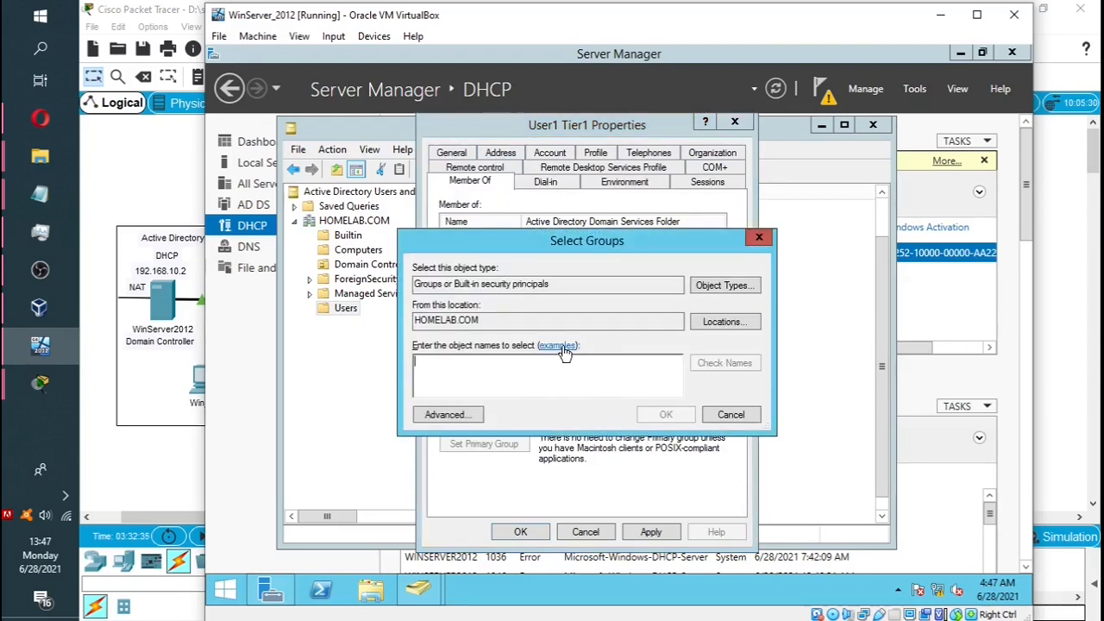
left_click(759, 238)
left_click(545, 182)
left_click(621, 182)
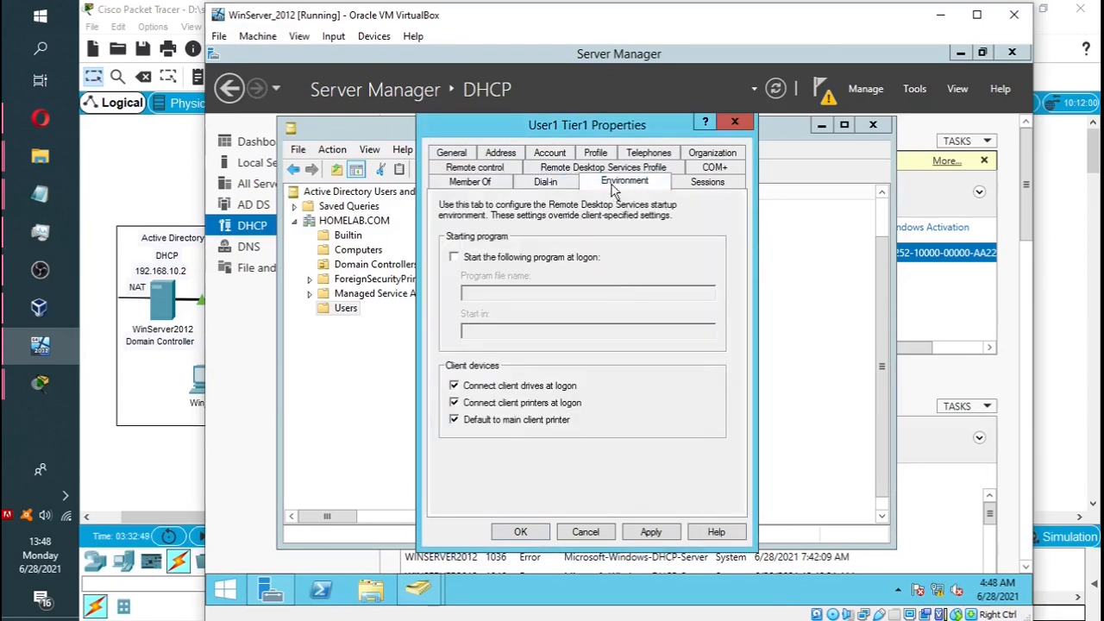
left_click(705, 183)
left_click(735, 124)
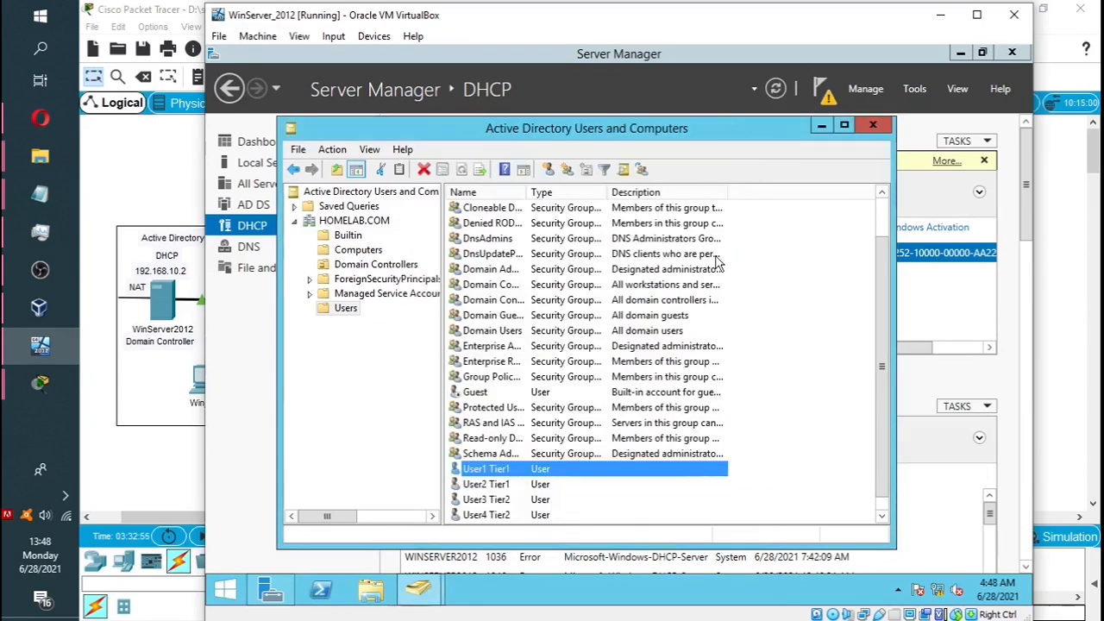
Close AD Users and Computers, minimize the WinServer_2012 VM, and bring up VirtualBox Manager.
left_click(873, 126)
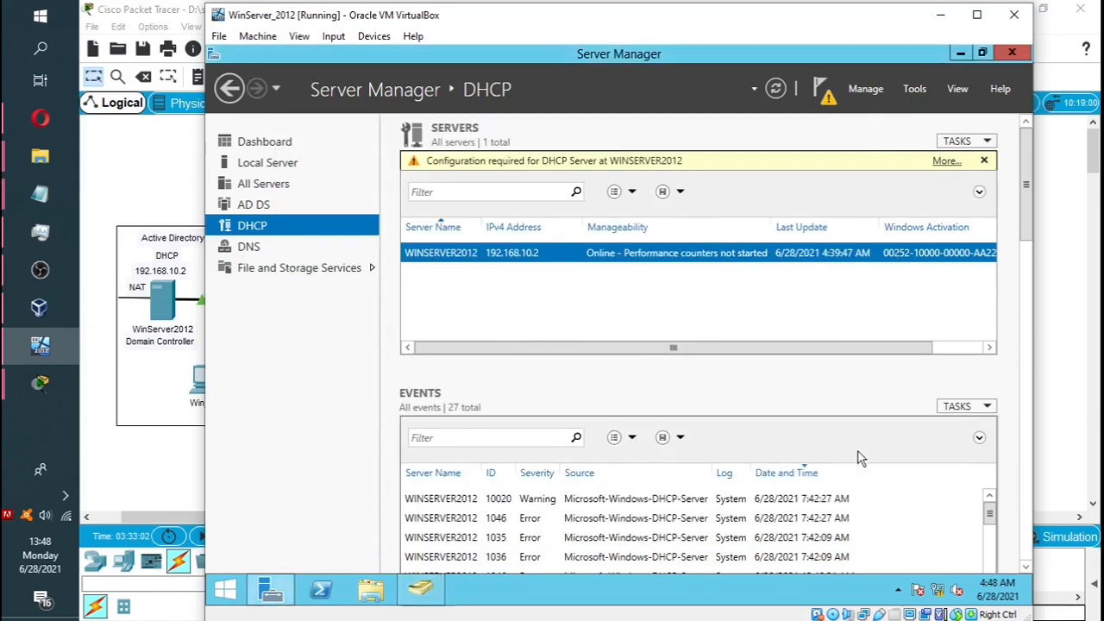
left_click(940, 14)
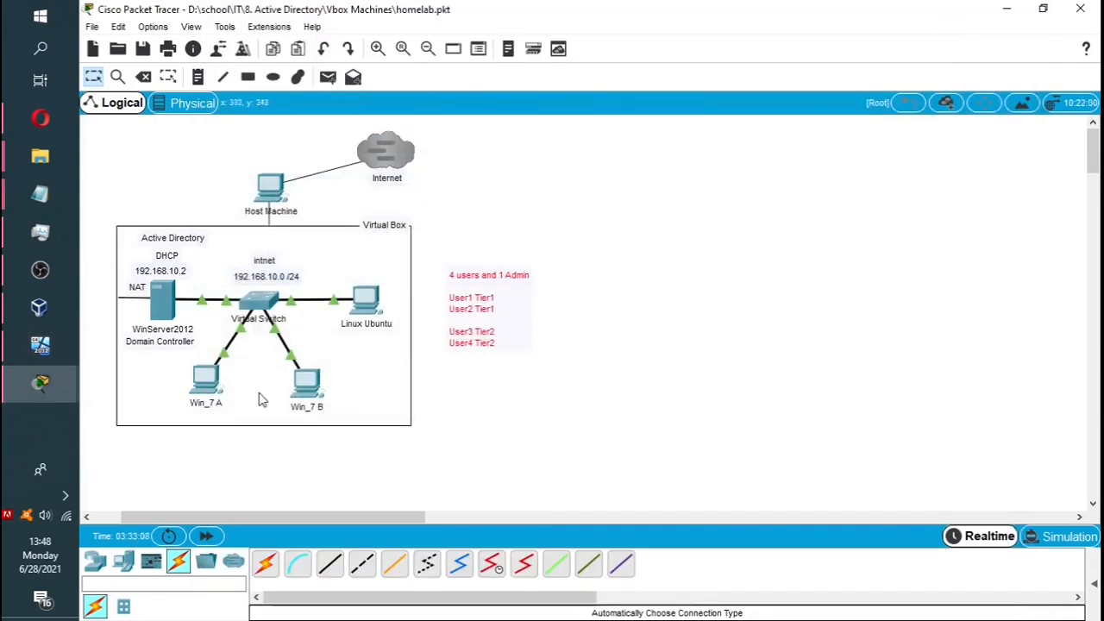
left_click(206, 384)
left_click(799, 107)
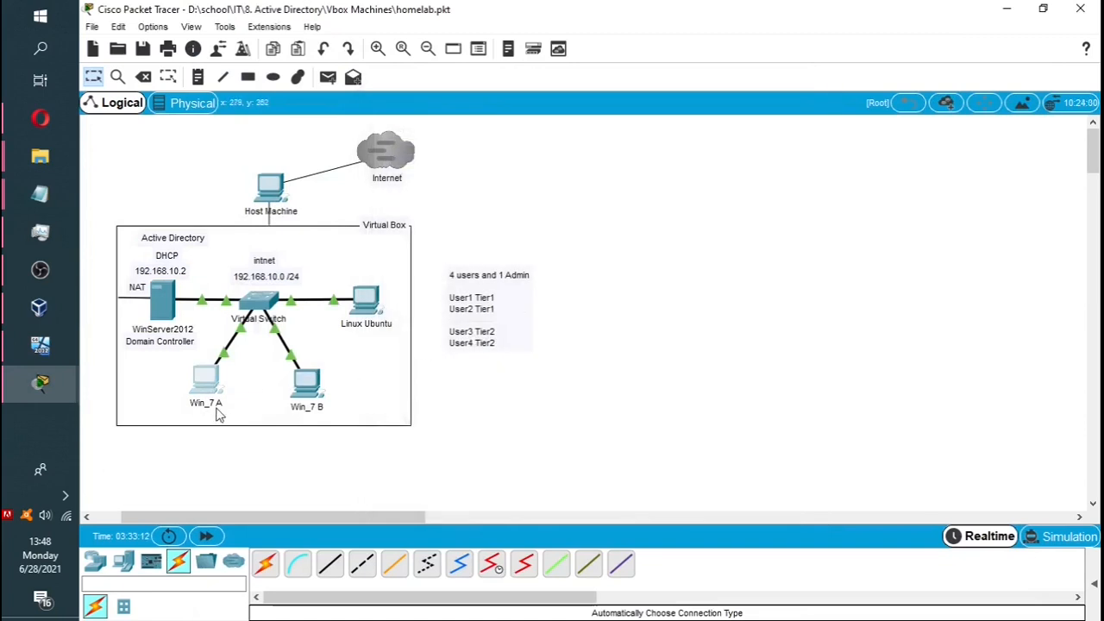
left_click(45, 347)
left_click(45, 347)
left_click(40, 308)
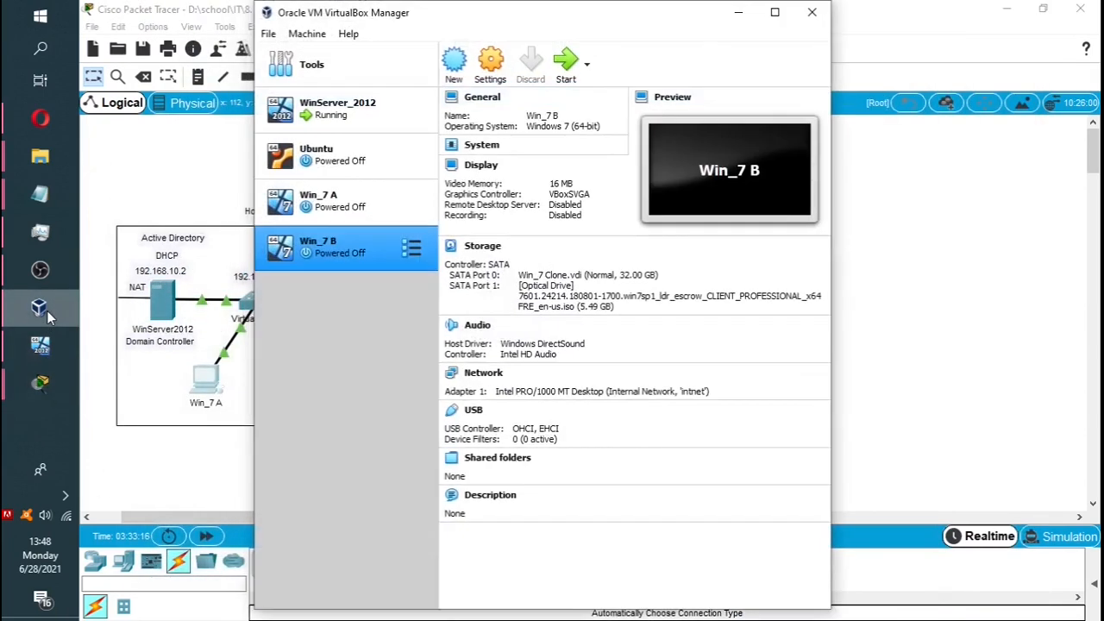
Start the Win_7 A virtual machine from VirtualBox Manager.
left_click(363, 205)
left_click(568, 72)
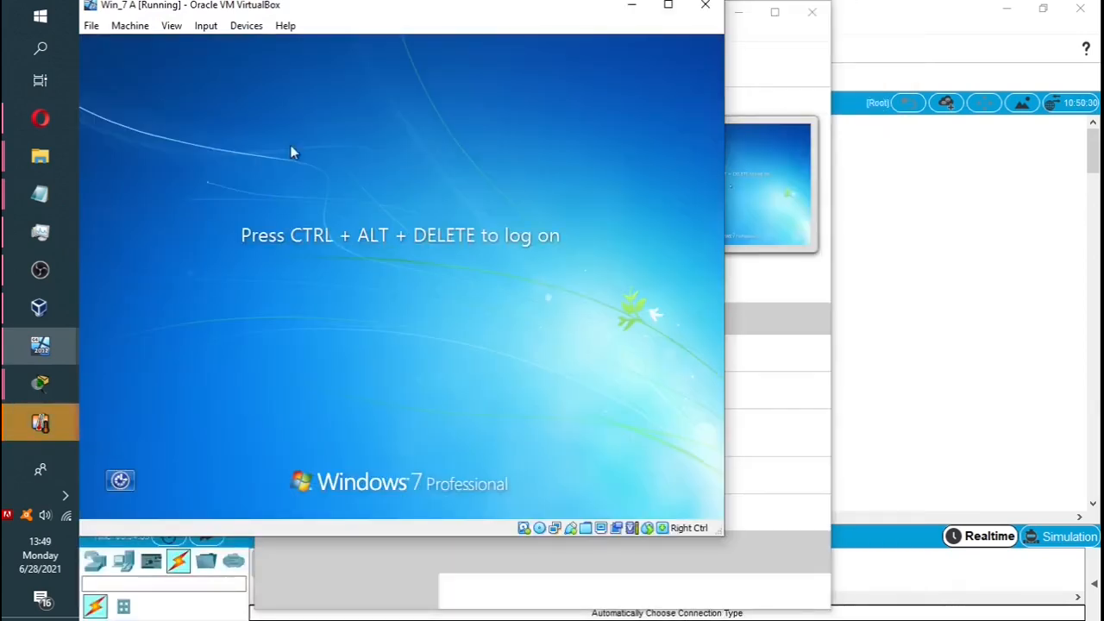
Send Ctrl-Alt-Del to Win_7 A and log on as the domain Administrator with its password.
left_click(206, 25)
mouse_move(214, 44)
left_click(380, 91)
left_click(469, 361)
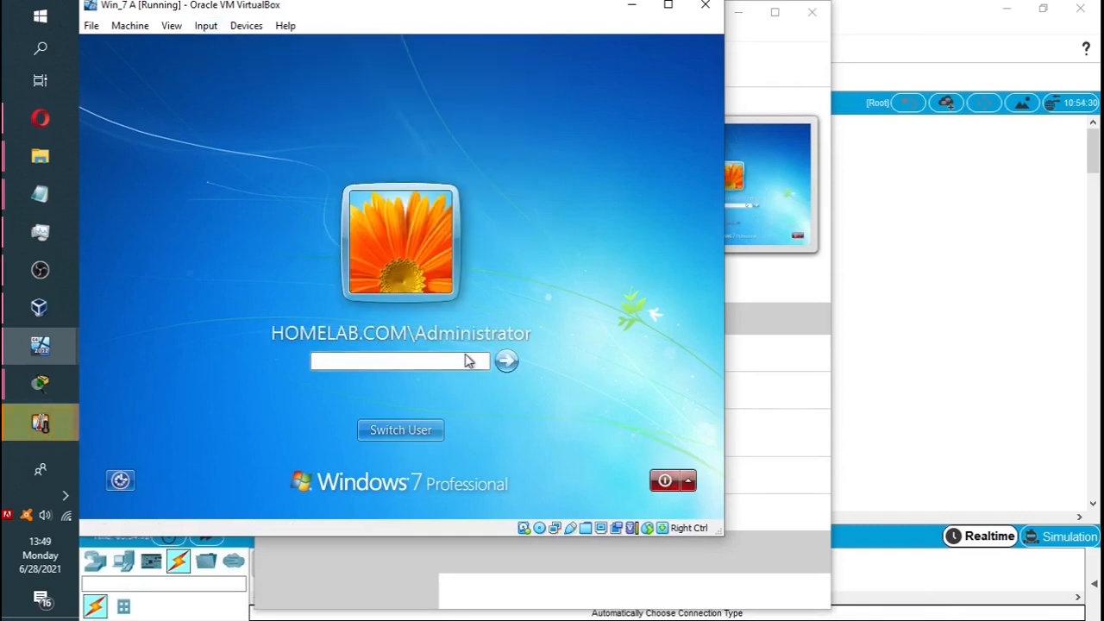
type("••••••••")
left_click(507, 361)
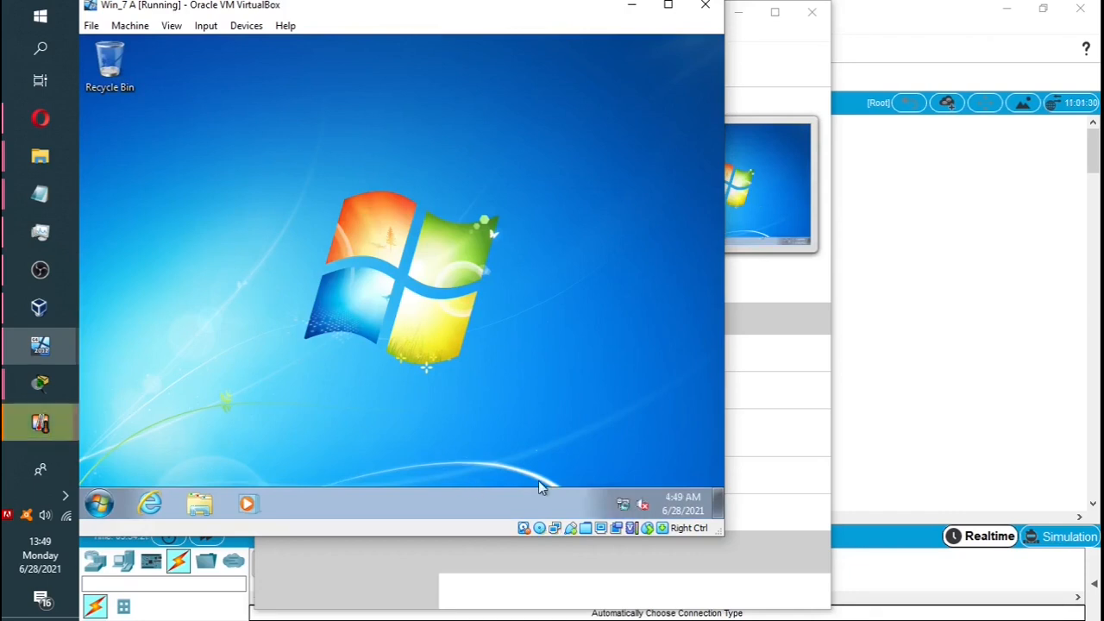
Switch user, send Ctrl-Alt-Del, pick Other User, and bring the Logins notes forward.
left_click(101, 506)
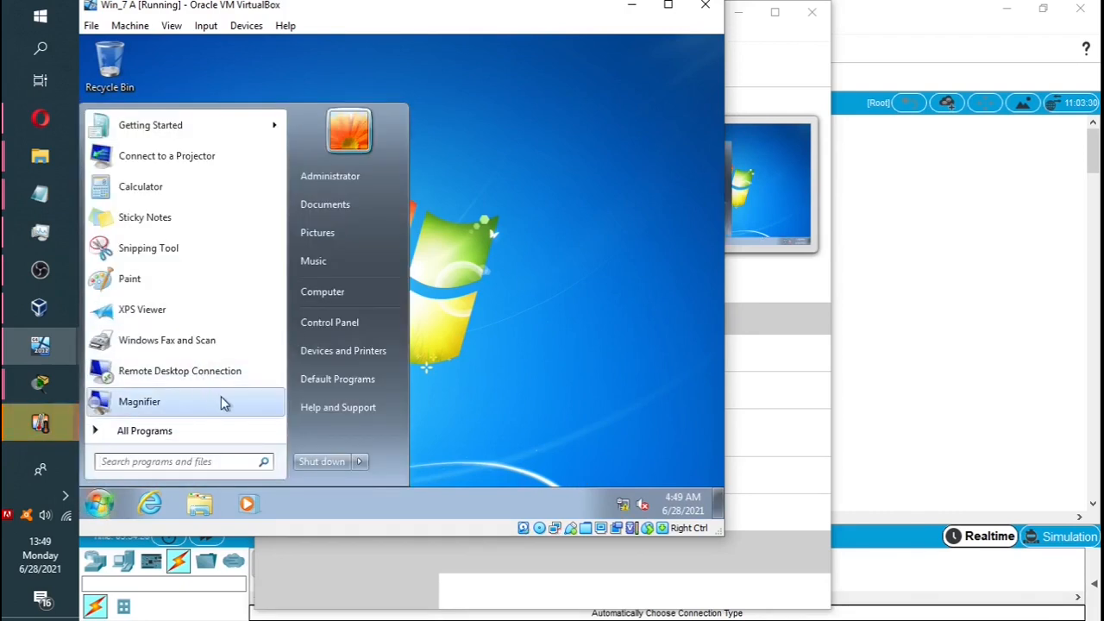
mouse_move(357, 462)
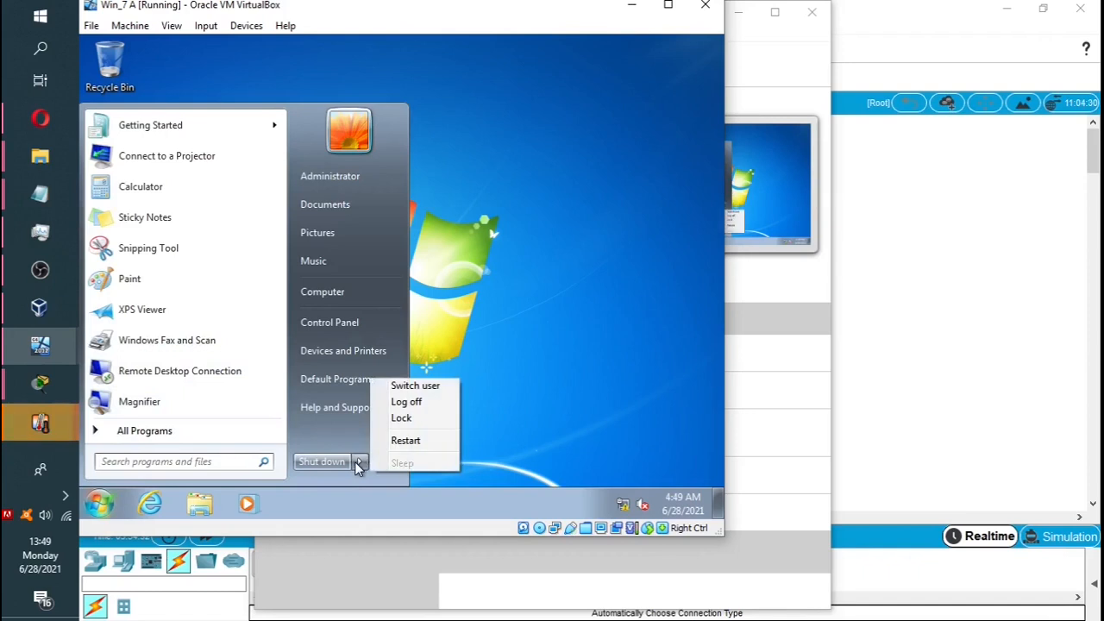
left_click(418, 387)
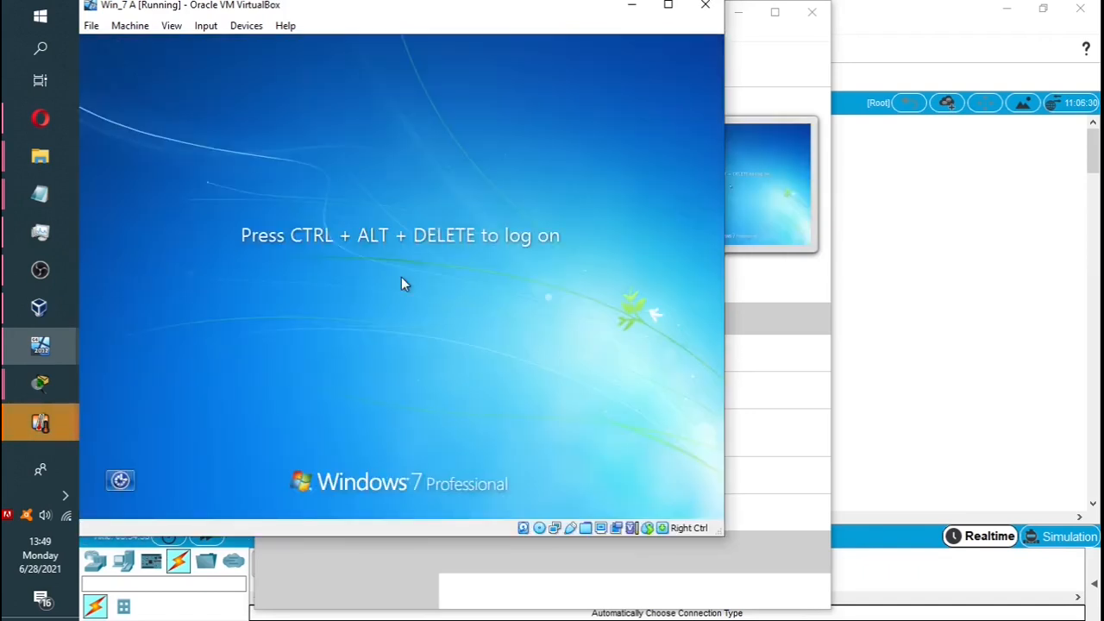
left_click(208, 28)
mouse_move(235, 50)
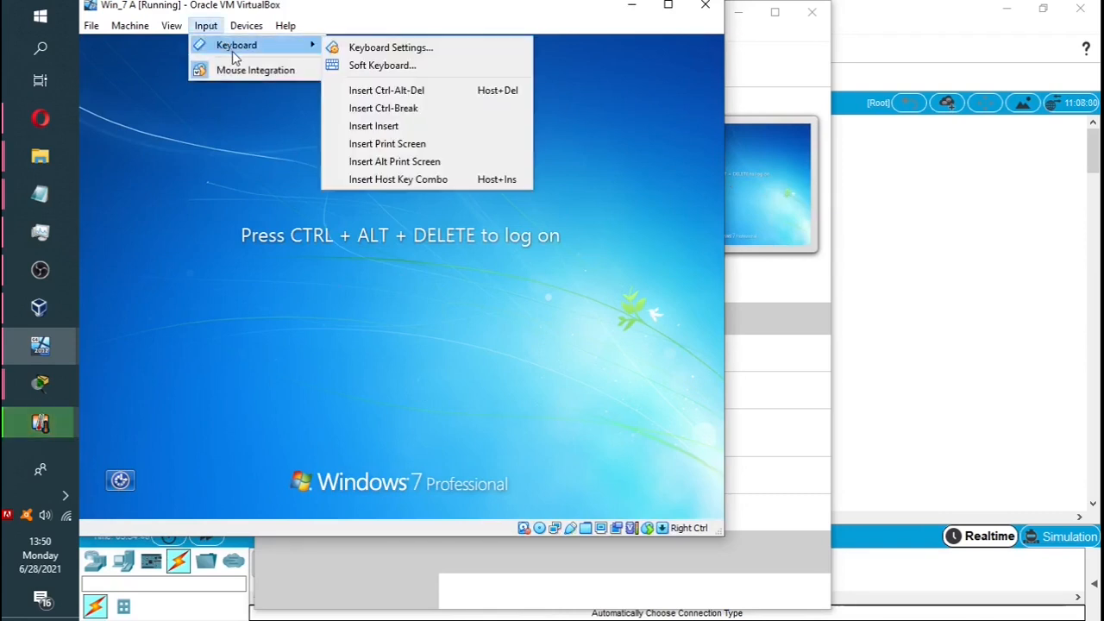
left_click(379, 90)
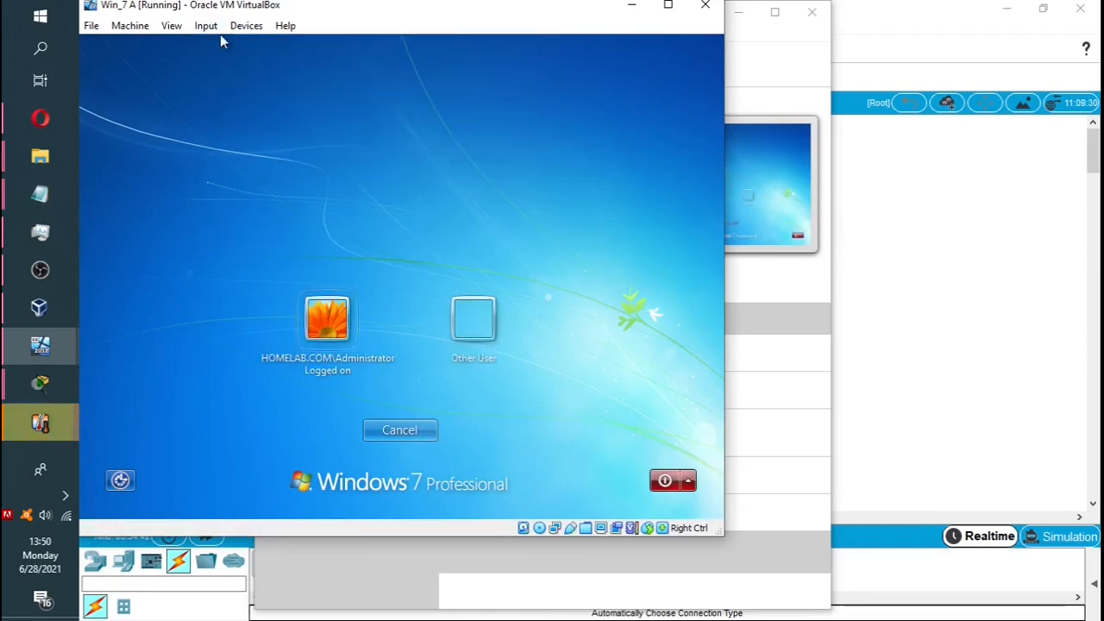
left_click(477, 319)
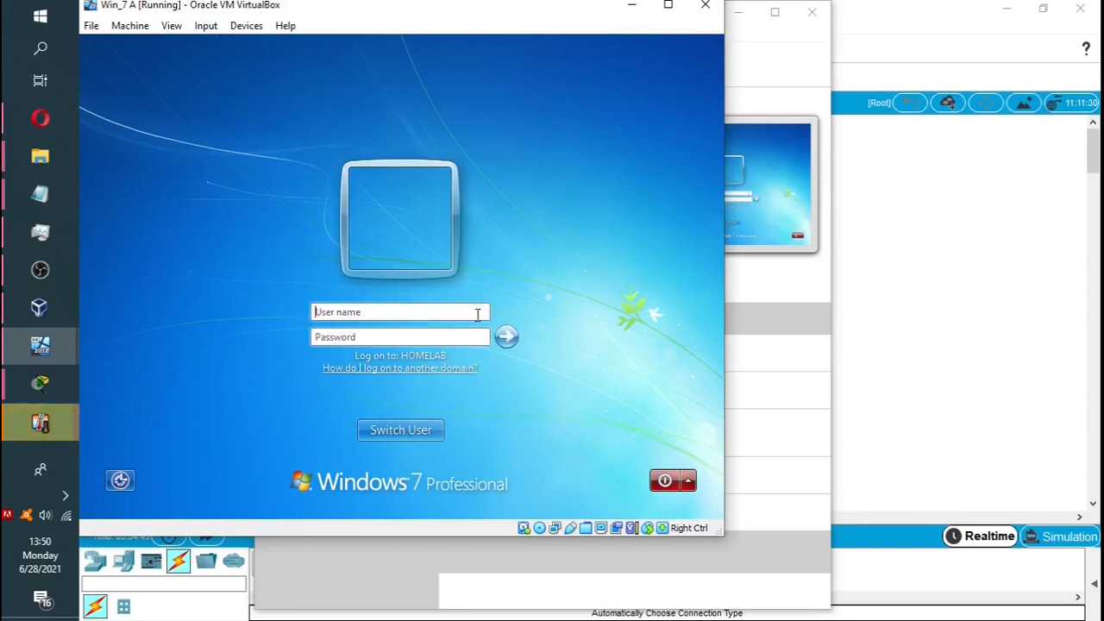
mouse_move(54, 197)
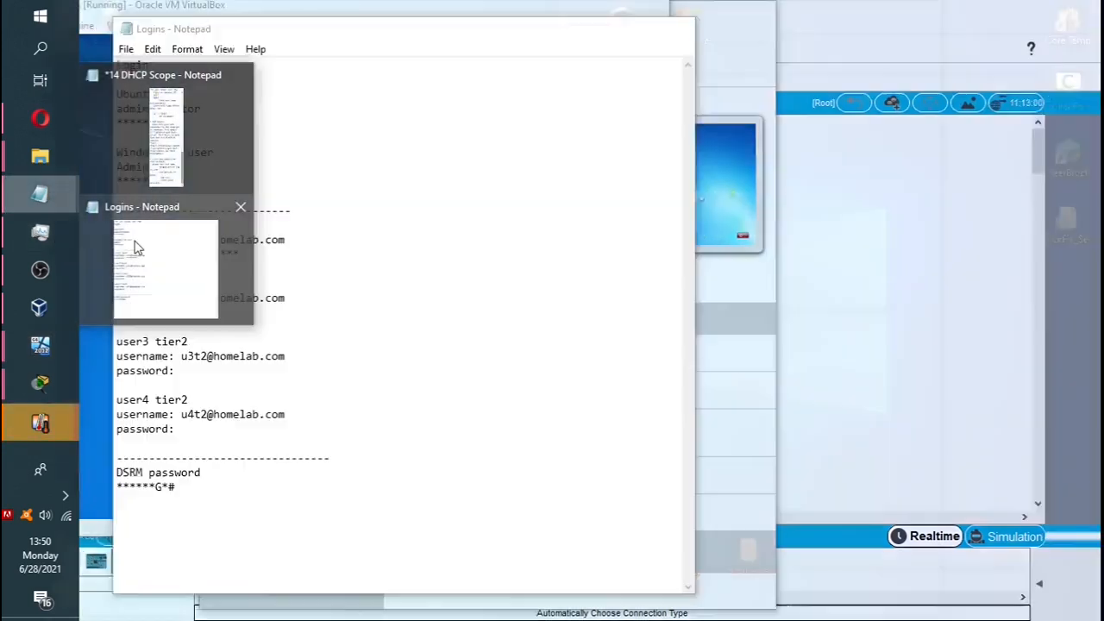
left_click(136, 246)
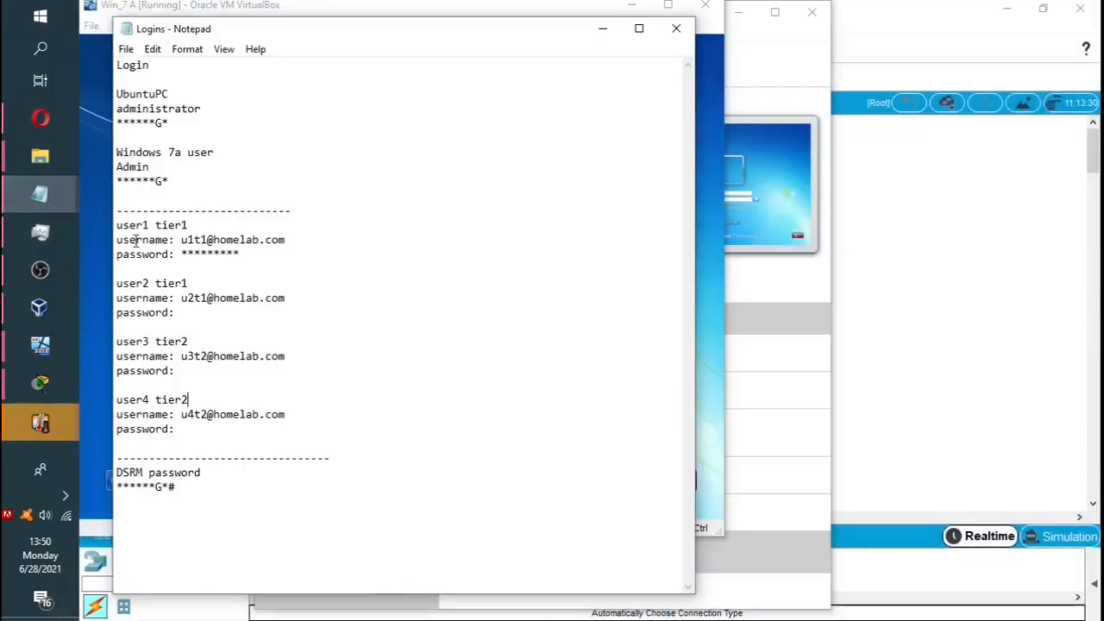
left_click_drag(384, 32, 994, 17)
left_click_drag(799, 210, 714, 215)
left_click_drag(790, 224, 894, 223)
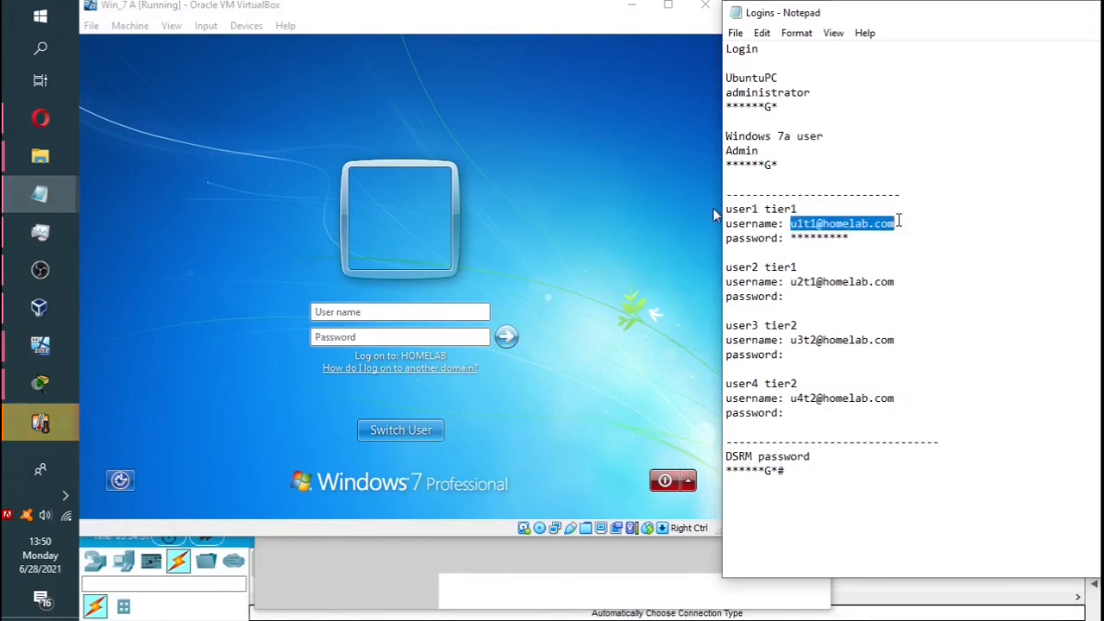
left_click(365, 311)
type("u1t")
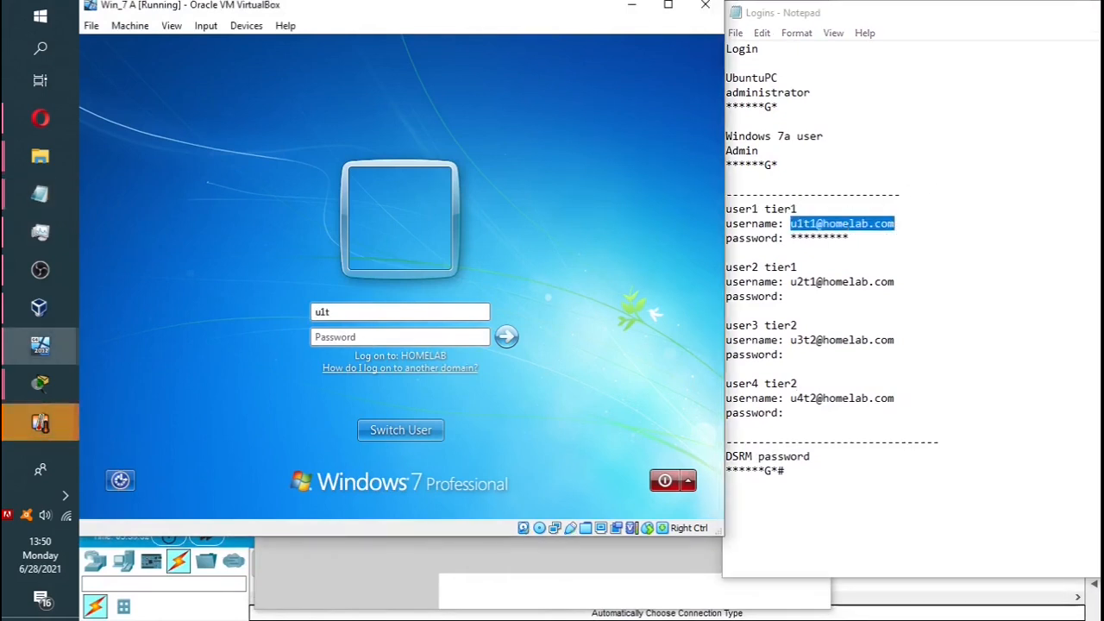
type("1@home")
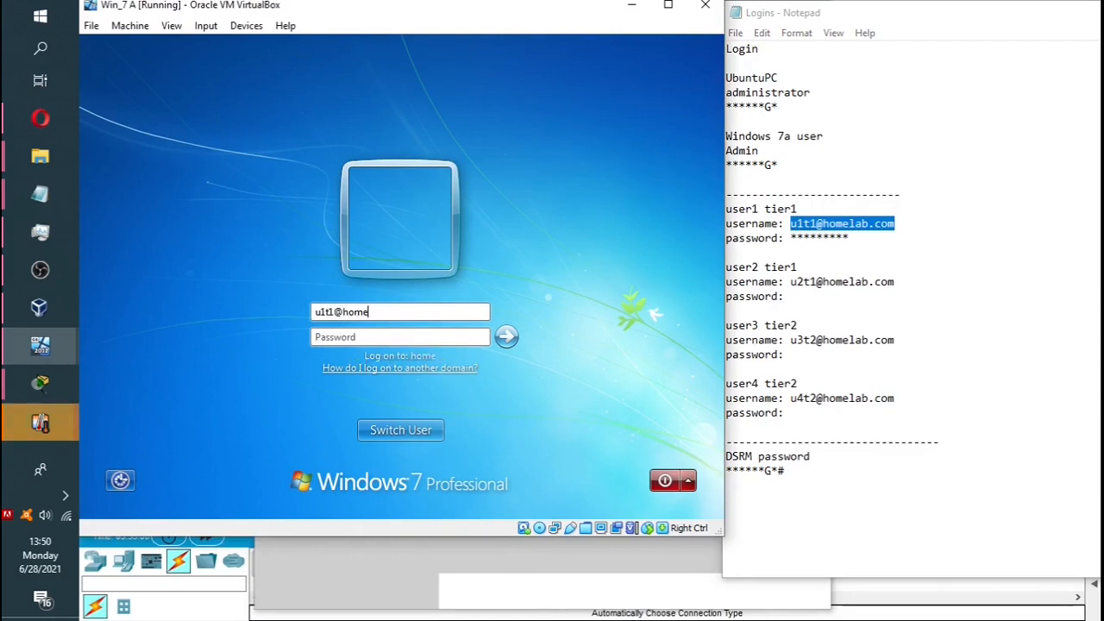
type("lab.com")
left_click(360, 337)
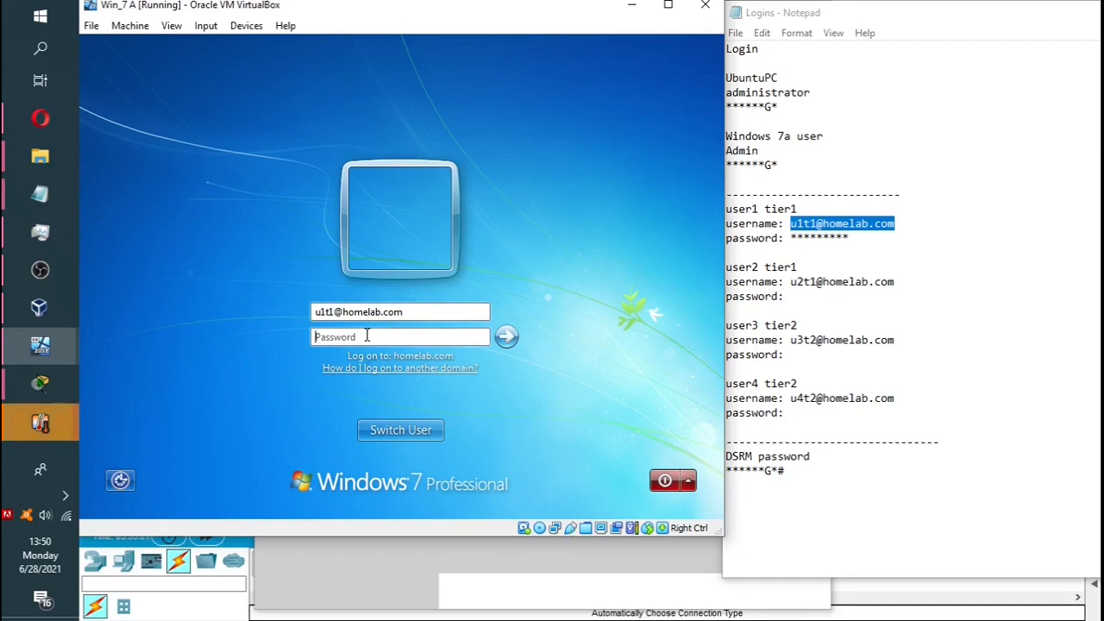
type("*********")
left_click(507, 336)
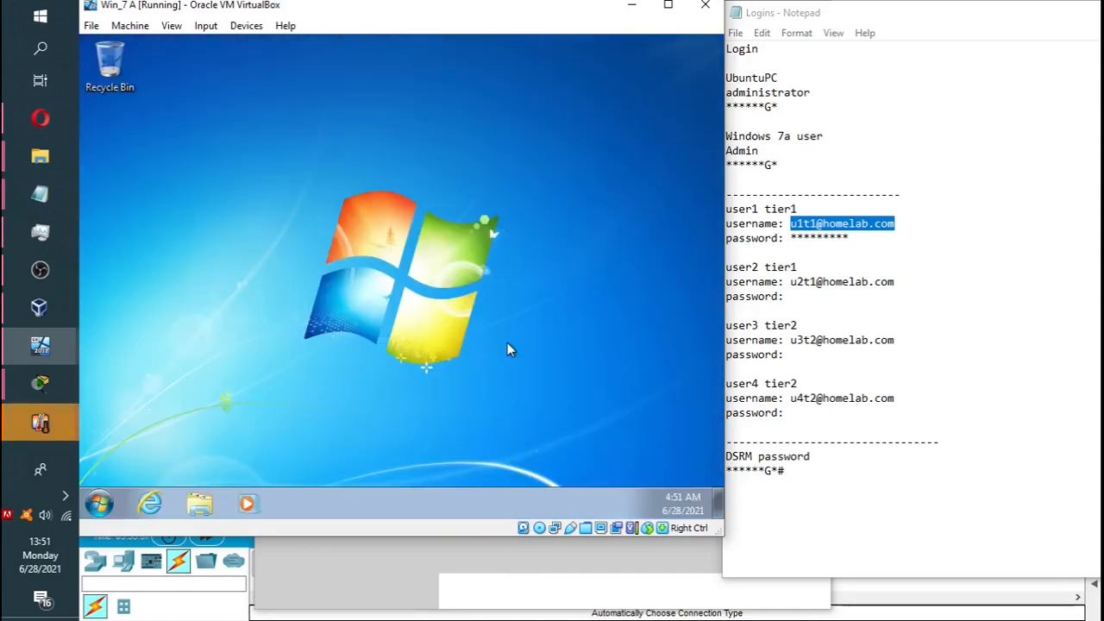
Switch user away from the user1 tier1 desktop and send Ctrl-Alt-Del to reach user selection.
left_click(98, 506)
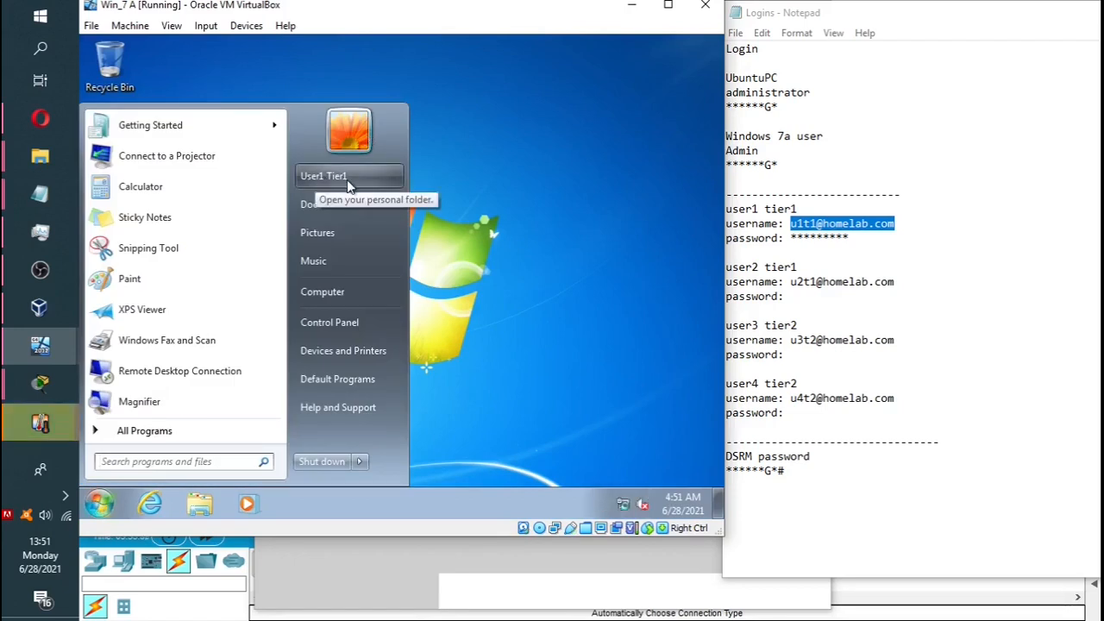
left_click(518, 340)
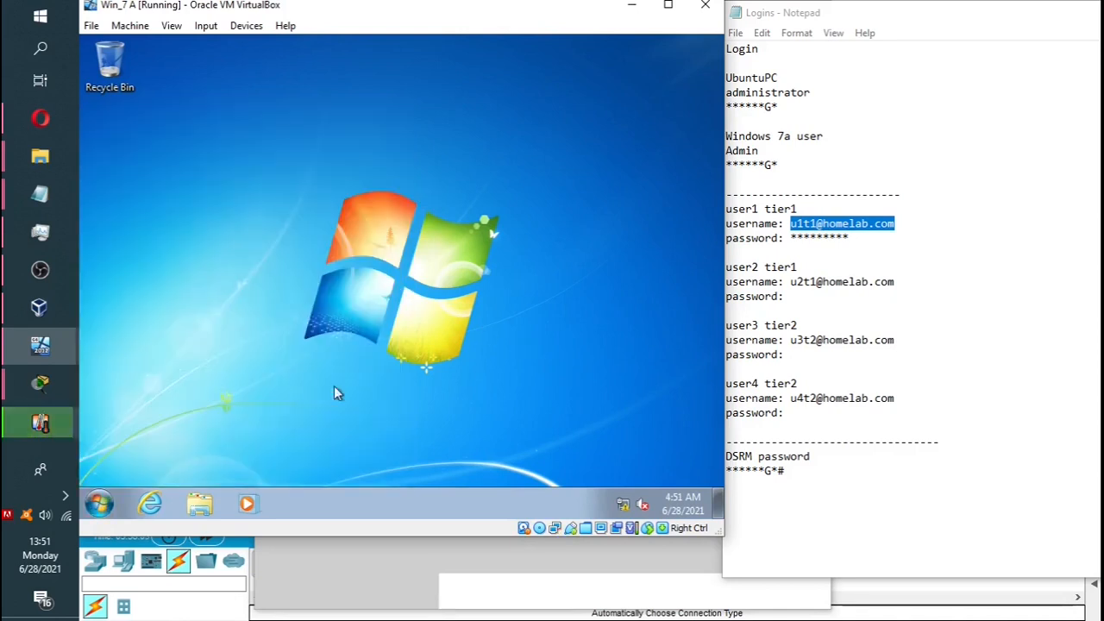
left_click(98, 504)
left_click(360, 461)
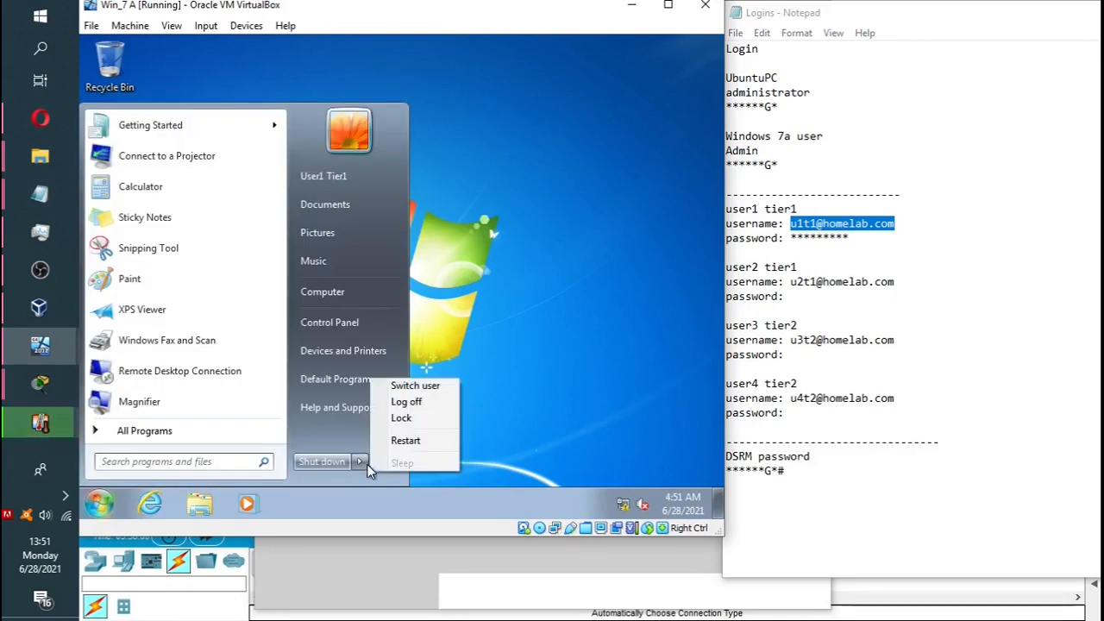
left_click(404, 402)
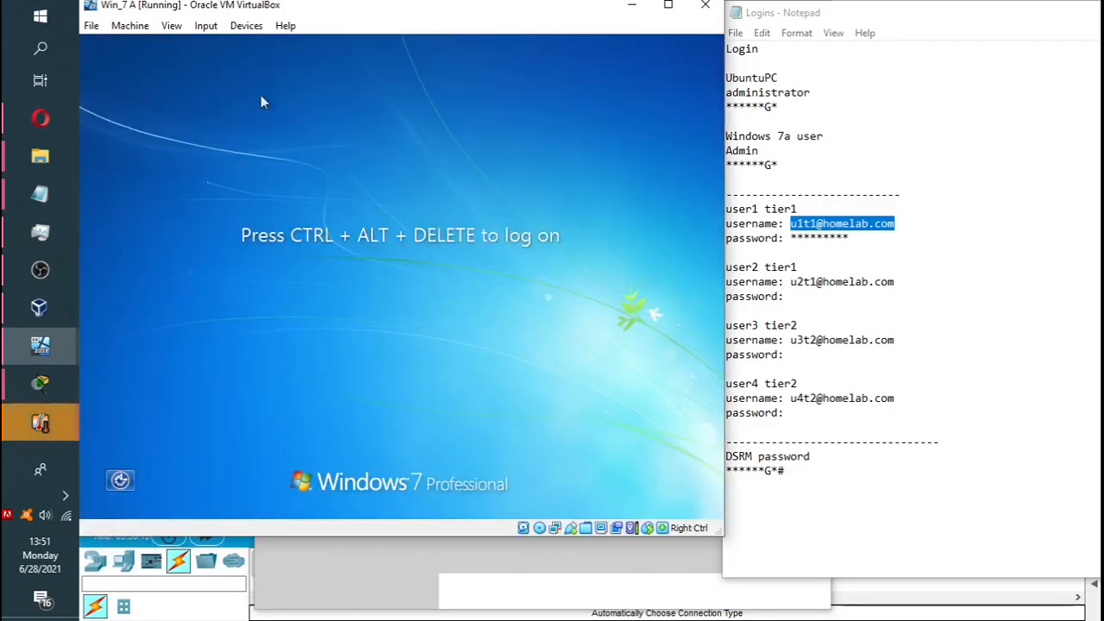
left_click(212, 30)
mouse_move(239, 49)
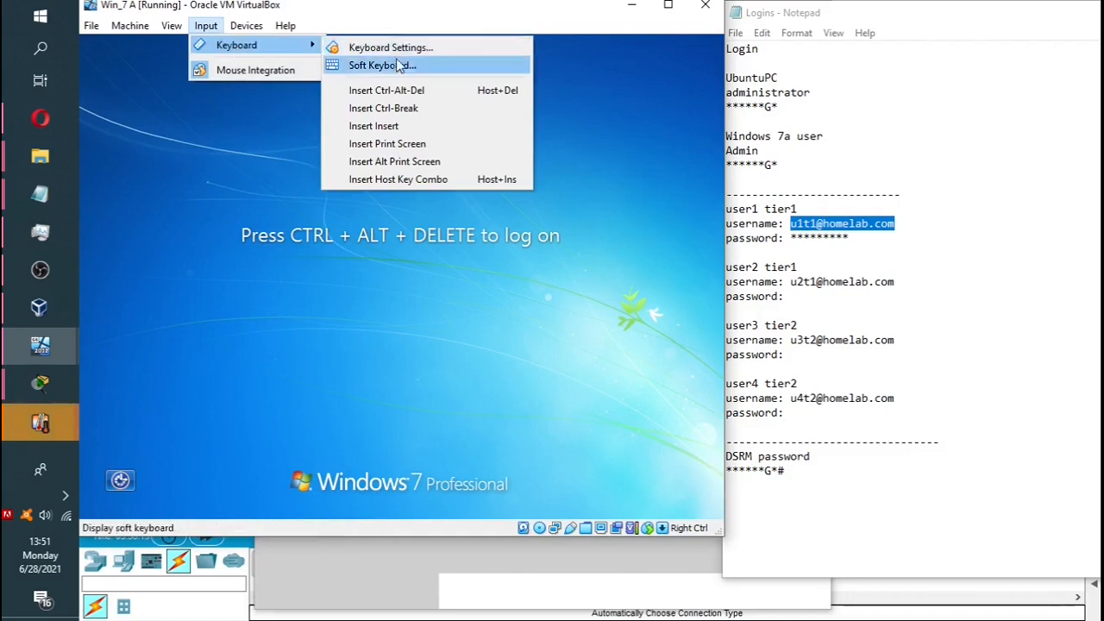
left_click(399, 91)
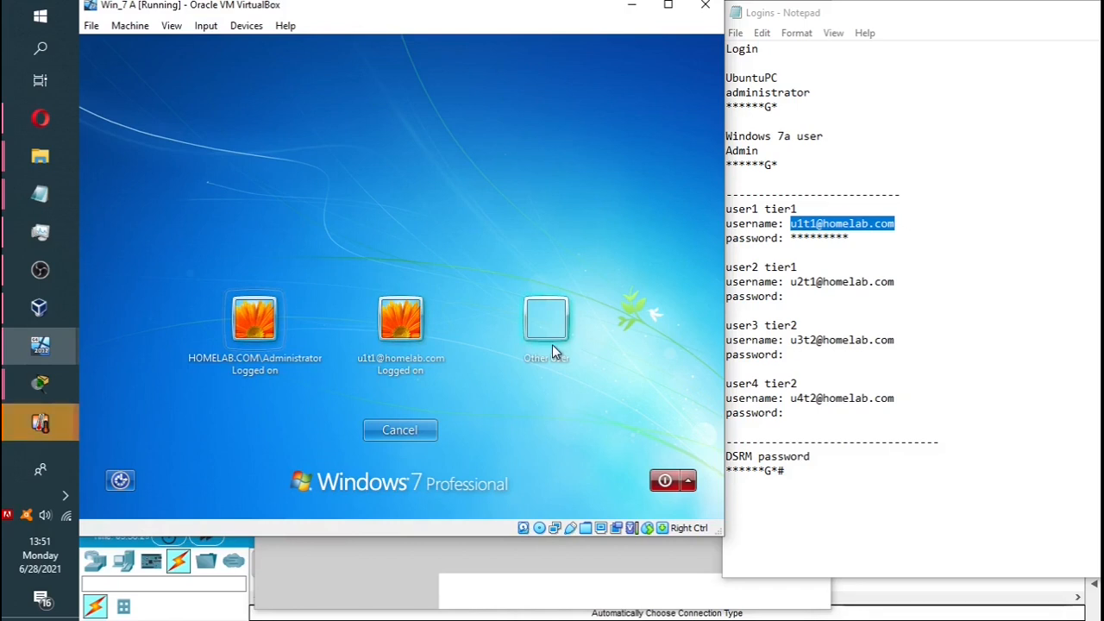
Choose Other User and enter the user name HOMELAB.COM\u3t2.
left_click(547, 319)
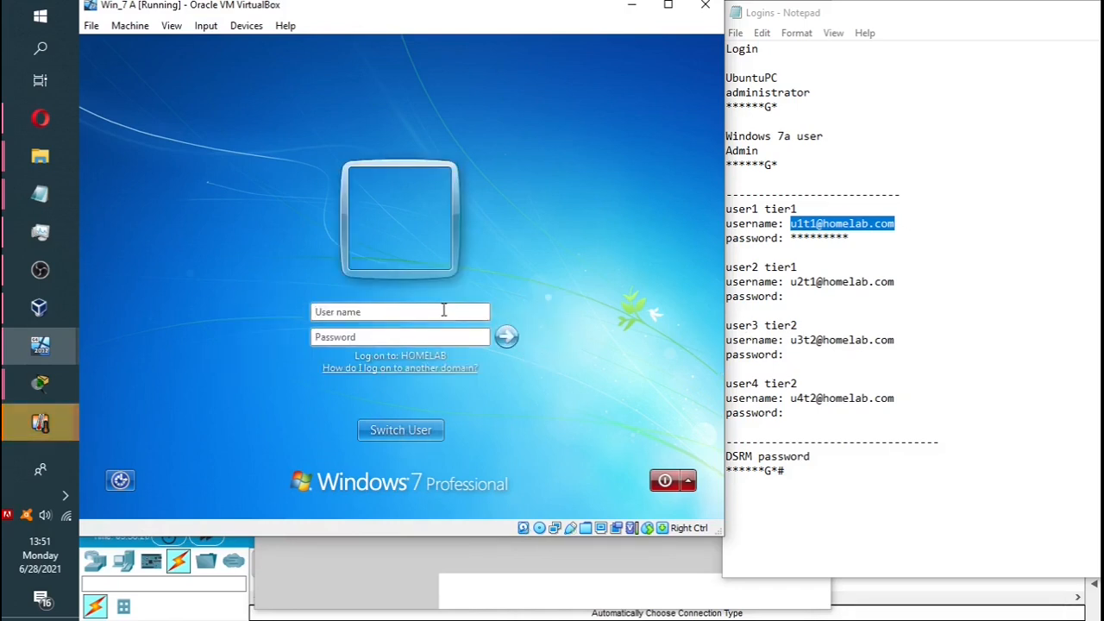
type("HOMELA")
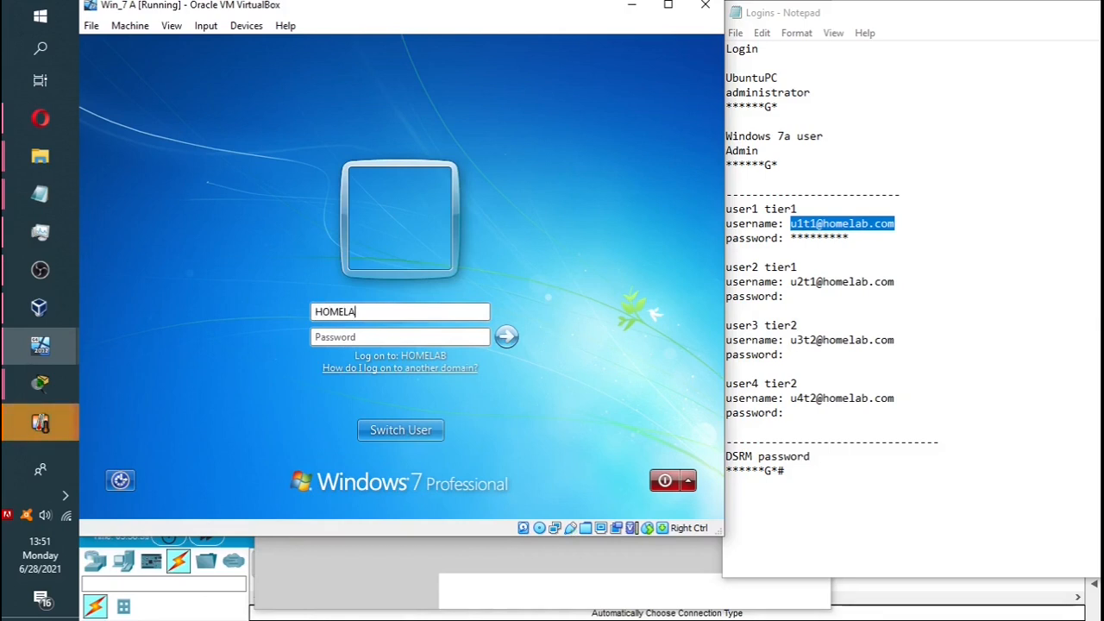
type("B.COM\\ut")
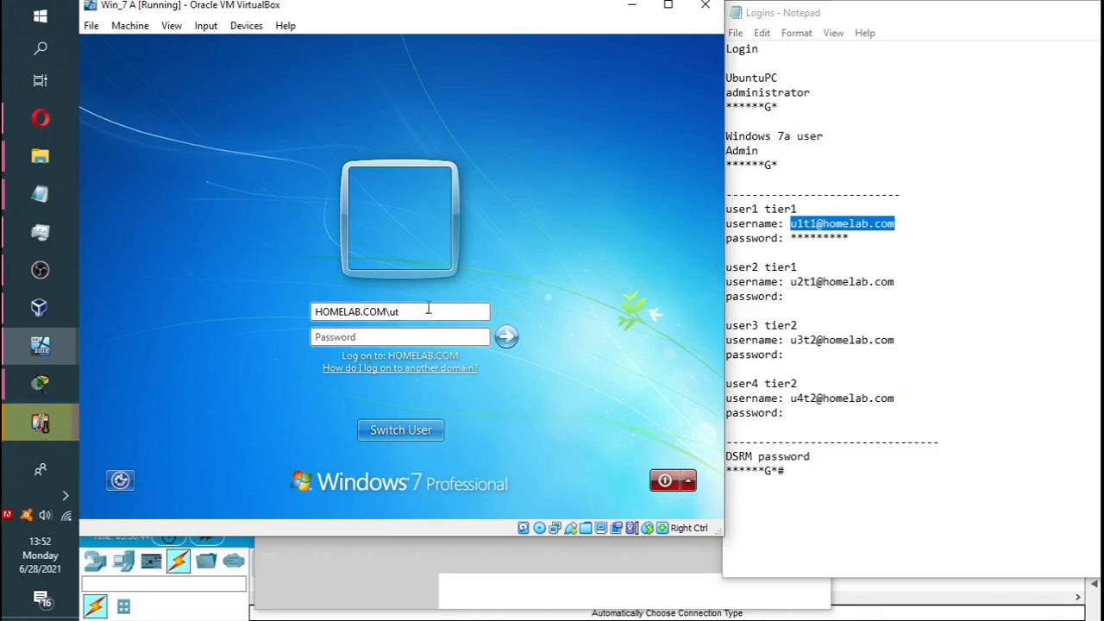
key("BackSpace")
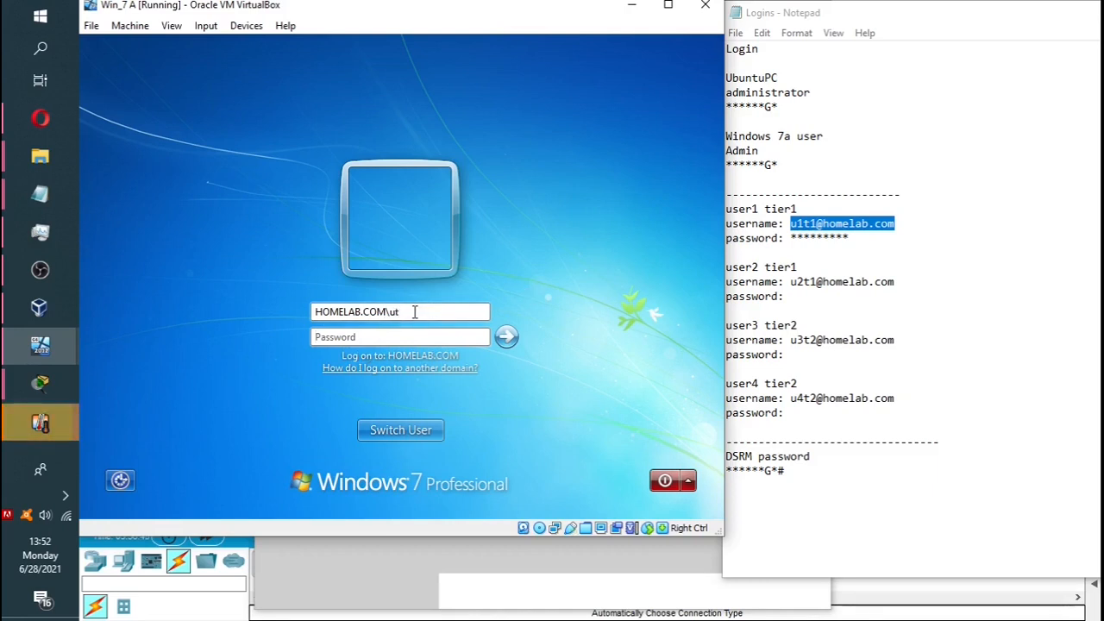
type("3T")
type("t2")
left_click_drag(817, 341, 790, 341)
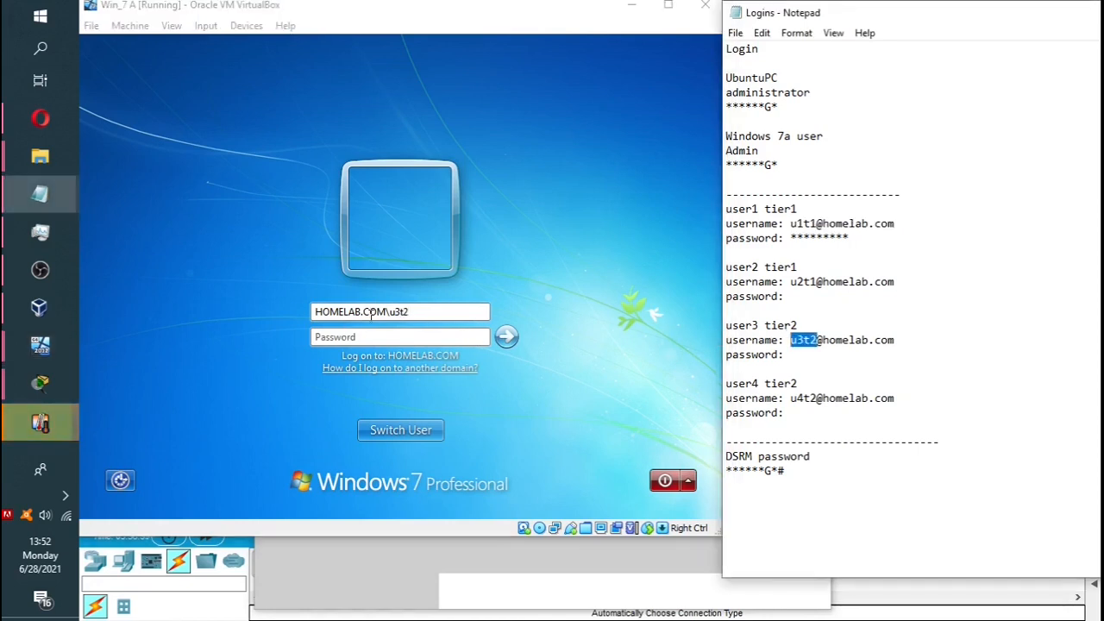
Type the u3t2 password with correct capitalisation and sign in.
left_click(409, 337)
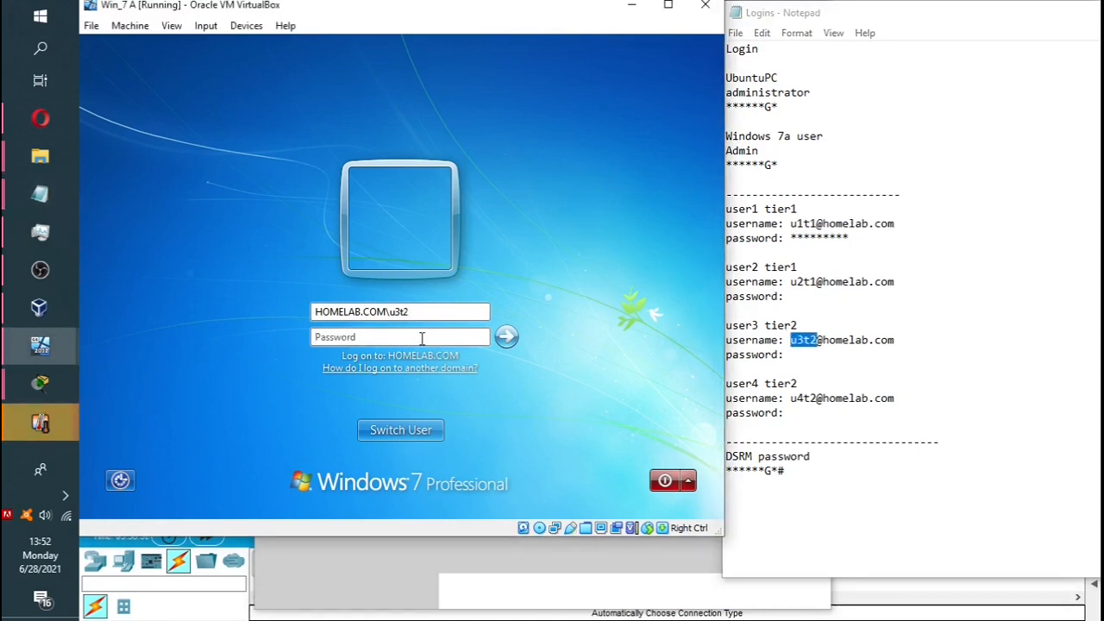
key("shift+Tab")
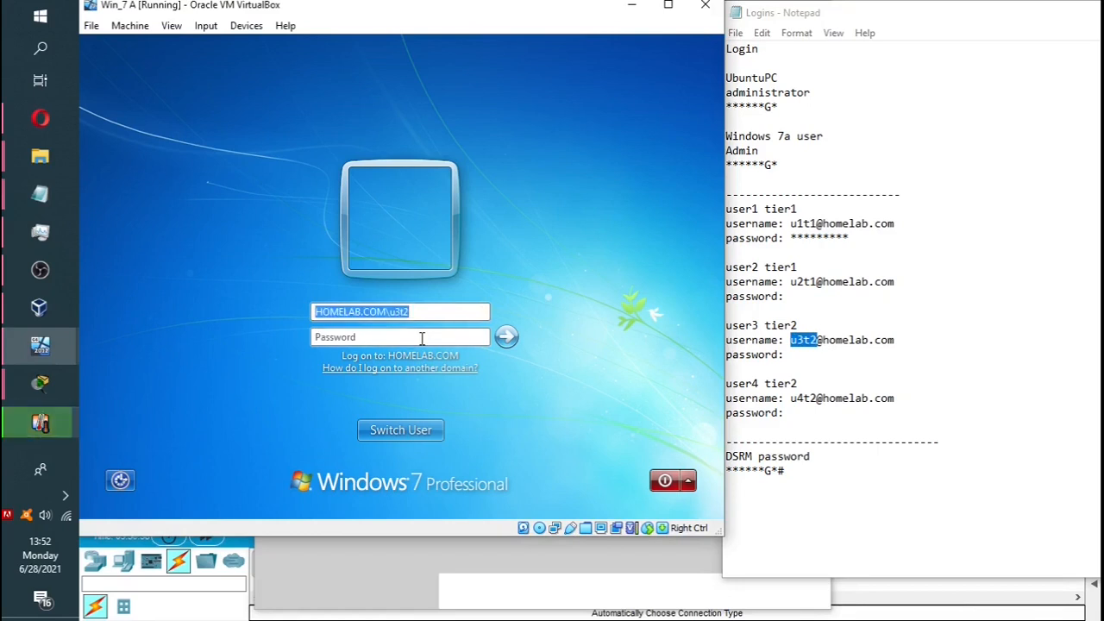
key("Tab")
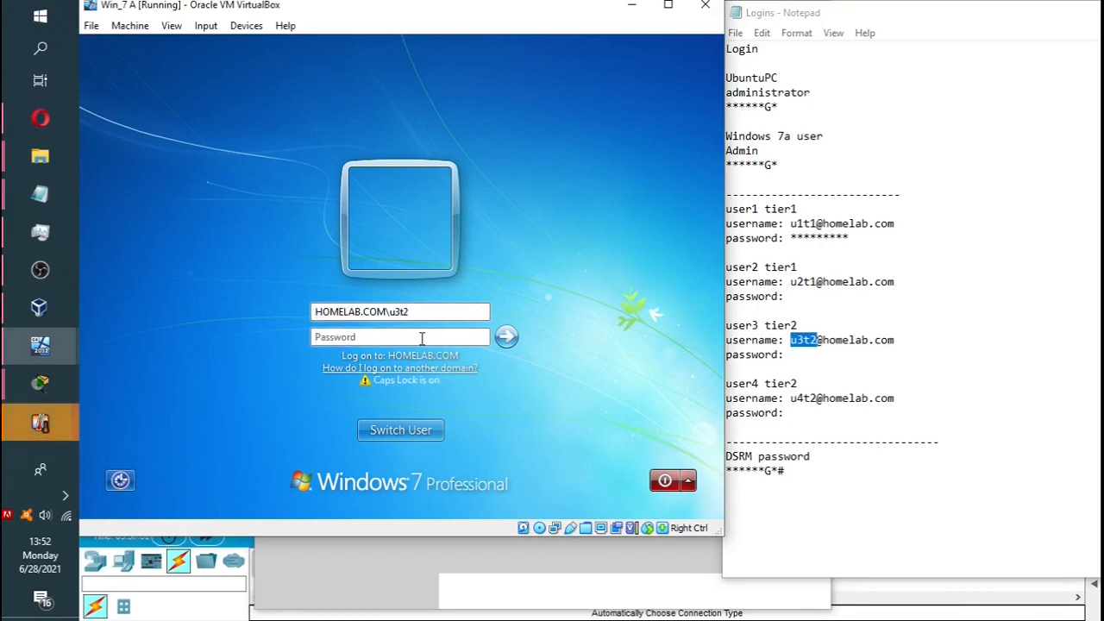
key("Caps_Lock")
type("••")
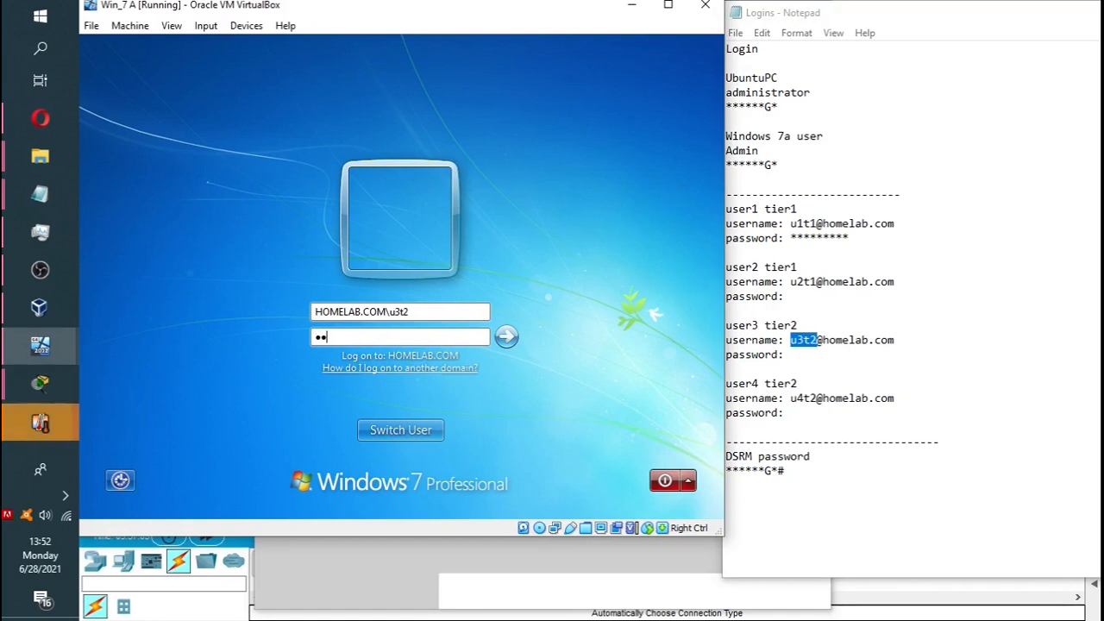
type("••••")
key("Caps_Lock")
type("•")
key("Caps_Lock")
type("•")
left_click(507, 338)
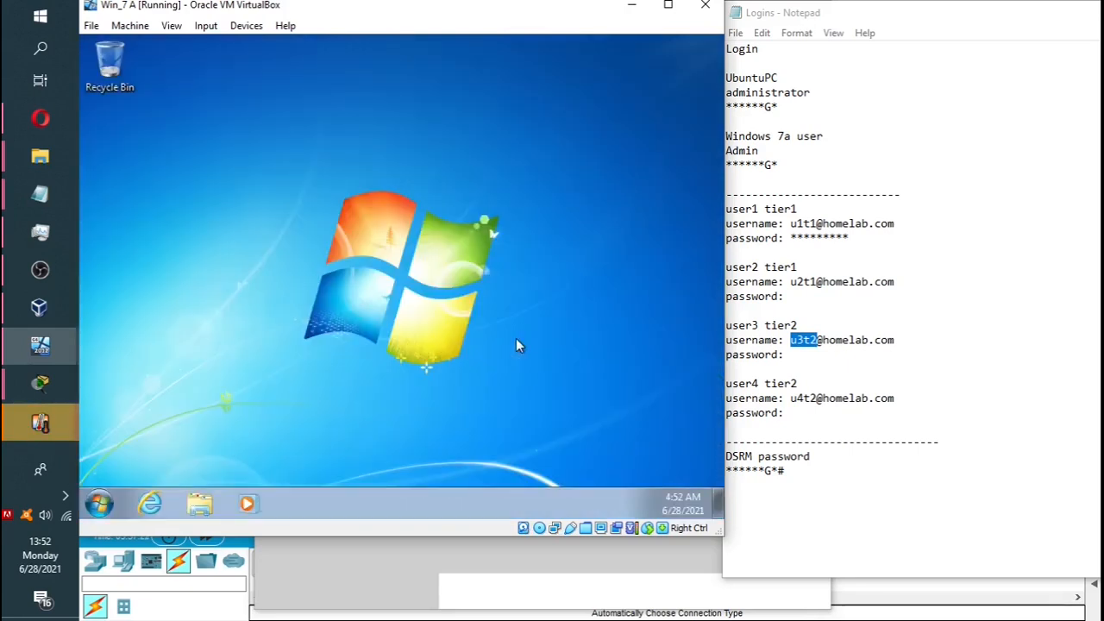
Open the Win_7 A guest's Computer drives view, glancing at the Documents library on the way.
left_click(170, 26)
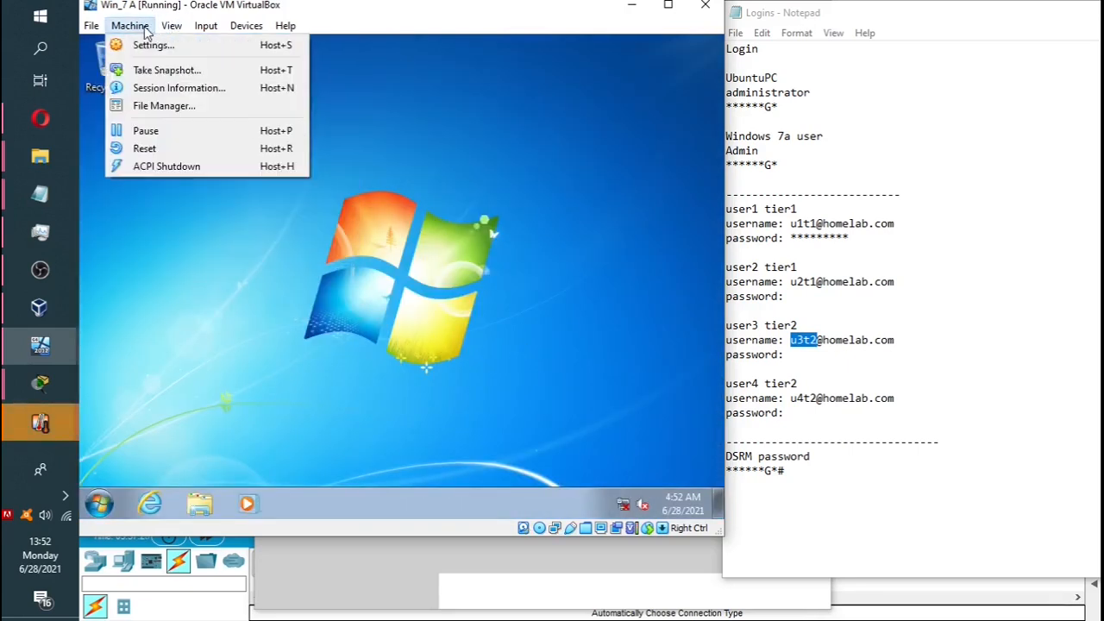
left_click(144, 30)
left_click(100, 504)
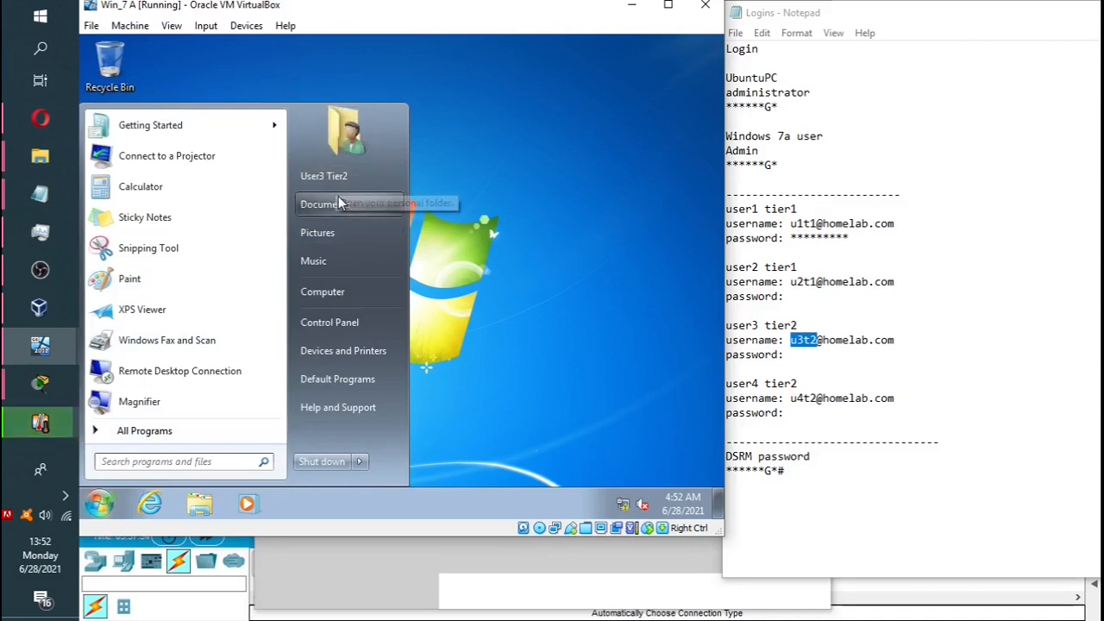
left_click(336, 291)
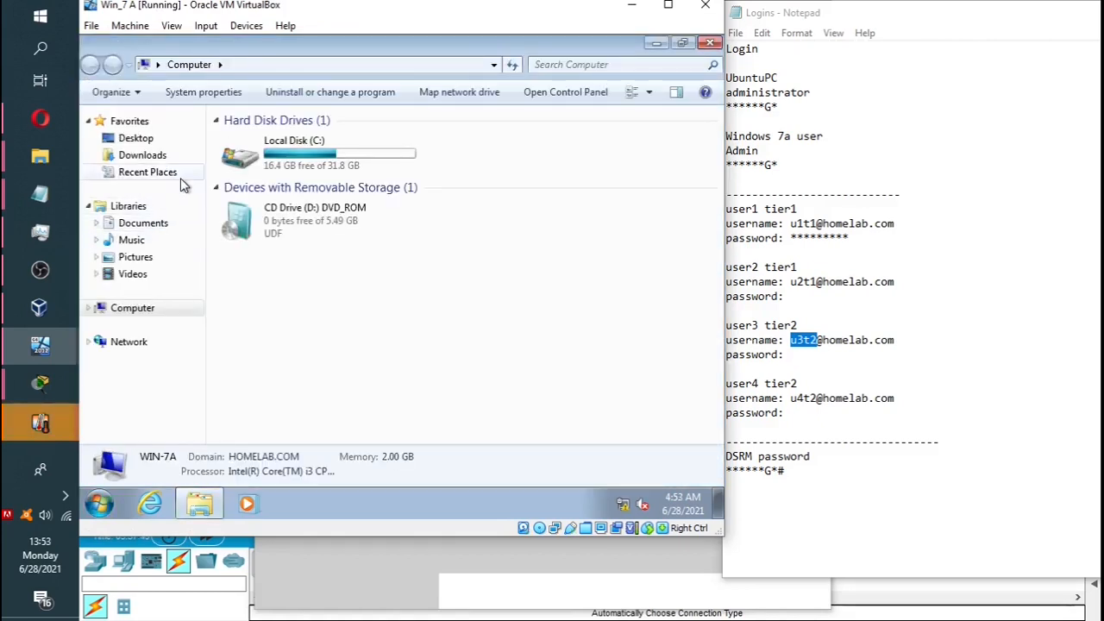
left_click(143, 223)
left_click(142, 316)
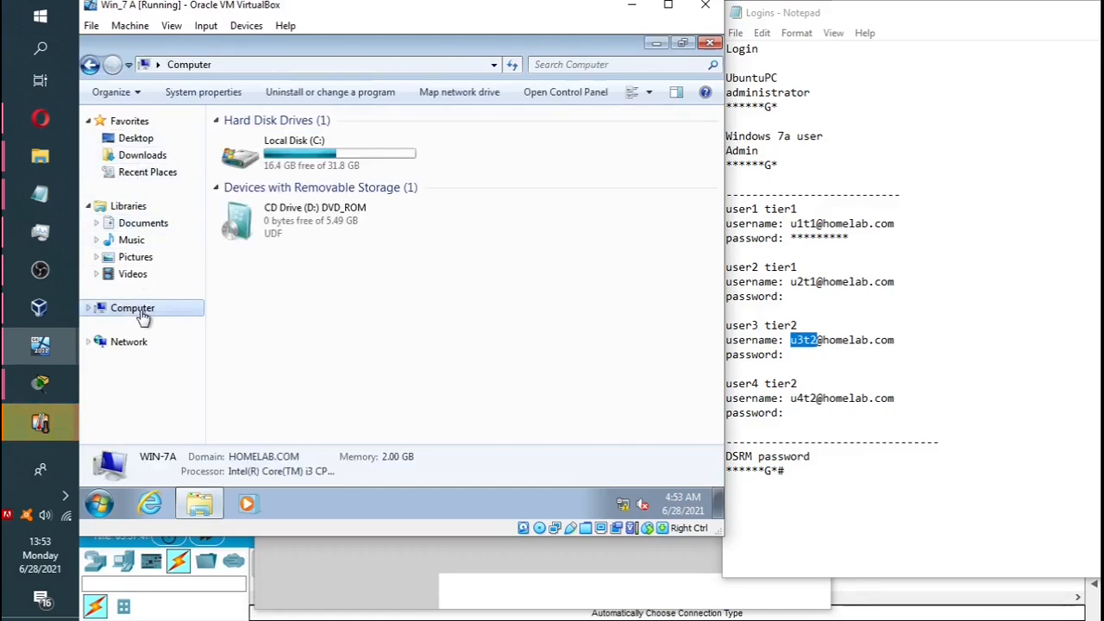
Check that C:\Users holds the u1t1 and u3t2 profile folders, then close Explorer.
double_click(250, 153)
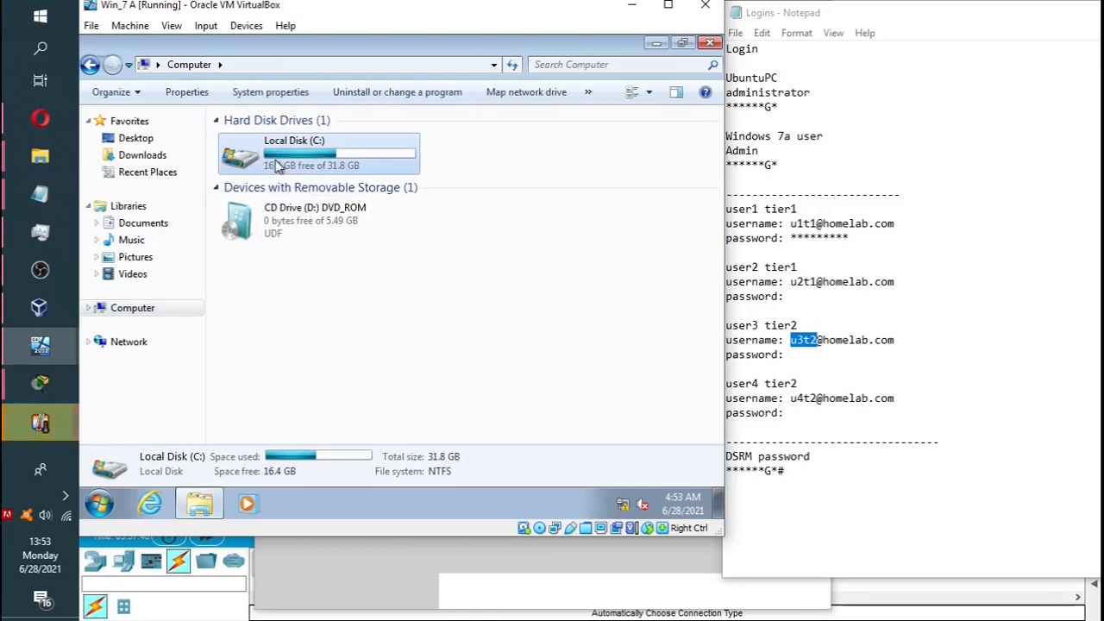
double_click(248, 190)
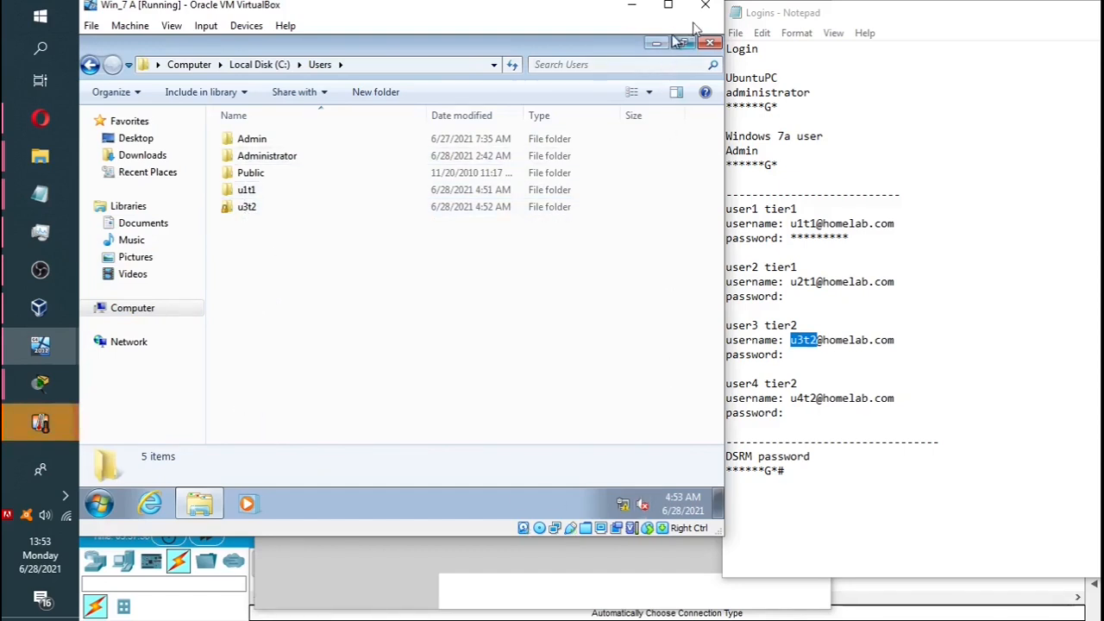
left_click(709, 42)
left_click(100, 505)
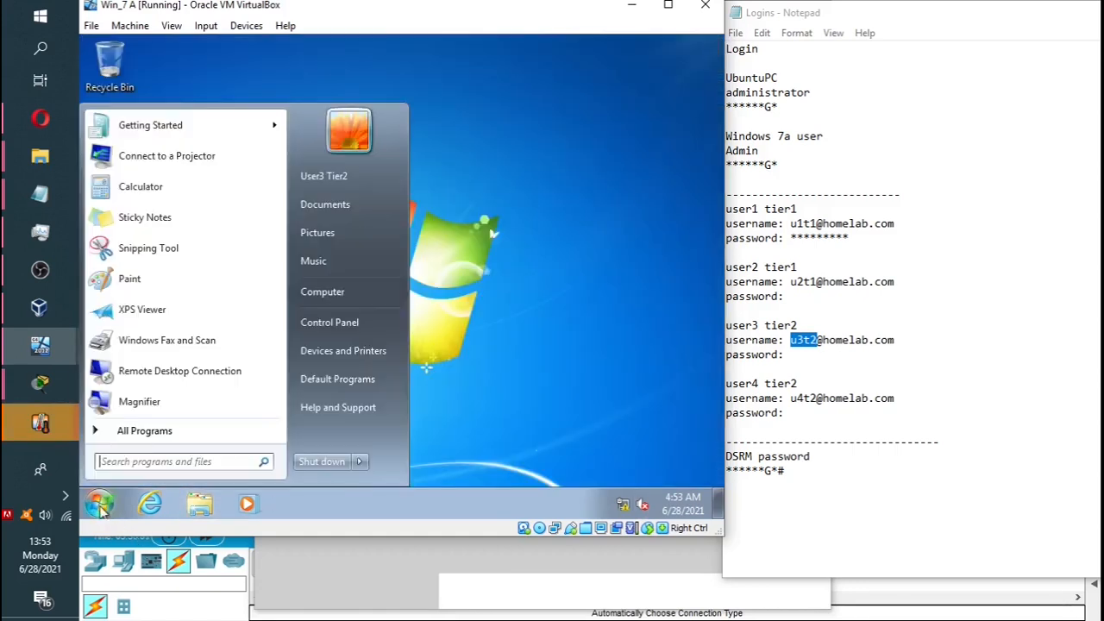
Shut down the Win_7 A guest, confirming despite other users still logged on.
left_click(307, 467)
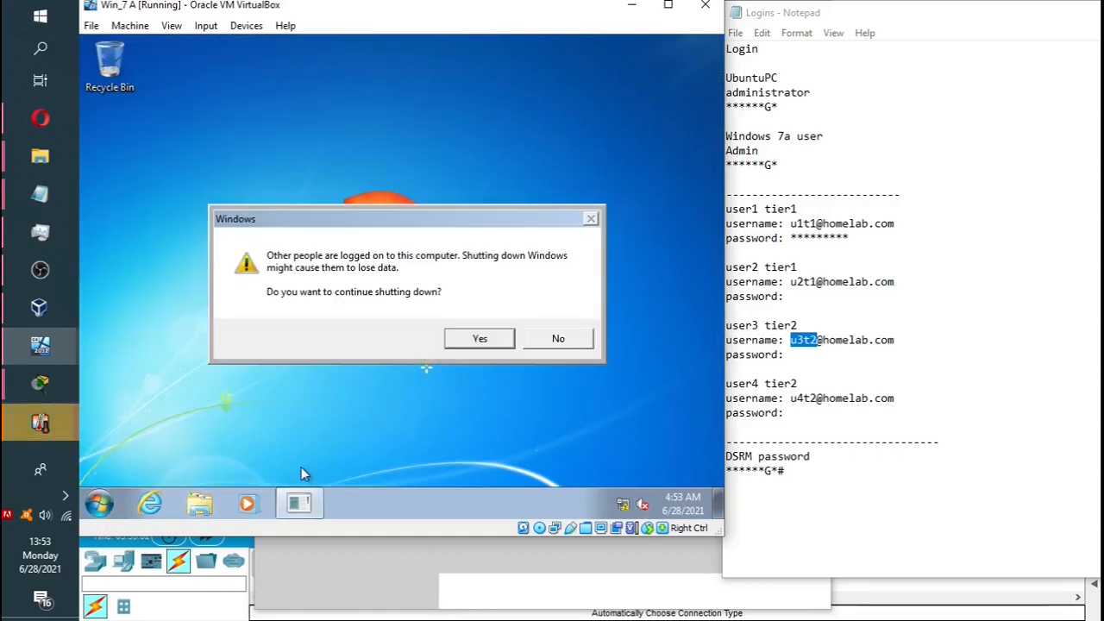
left_click(478, 340)
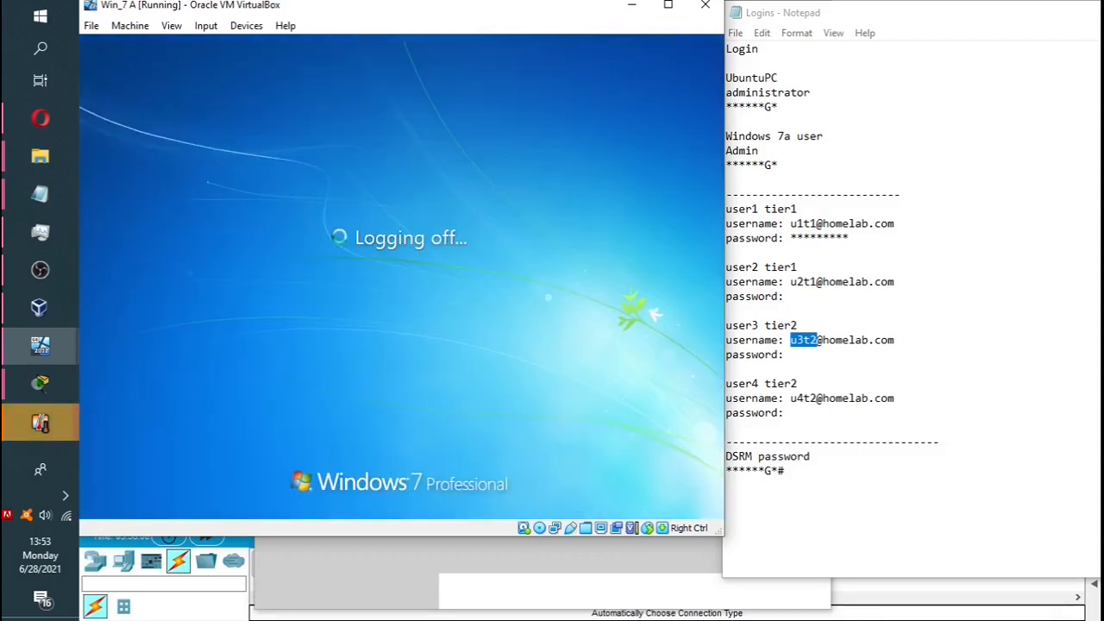